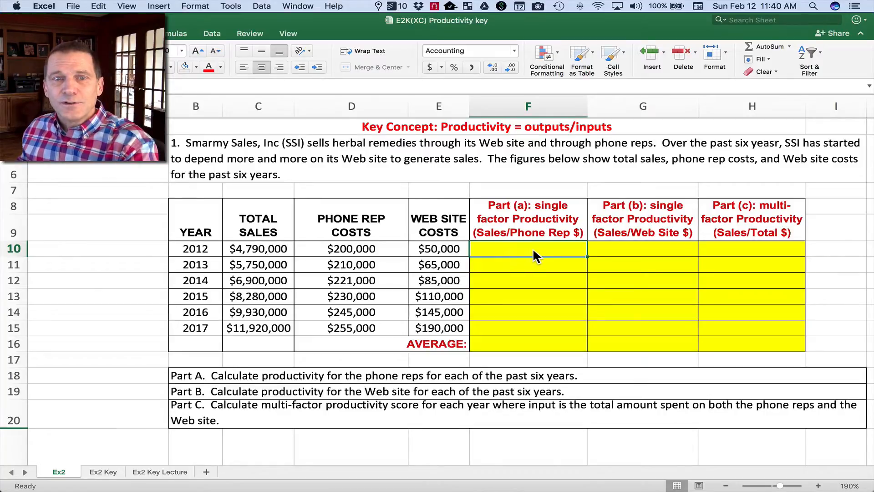
# Fill the Total Sales column light green, from its header down through the 2017 figure.
pyautogui.click(268, 250)
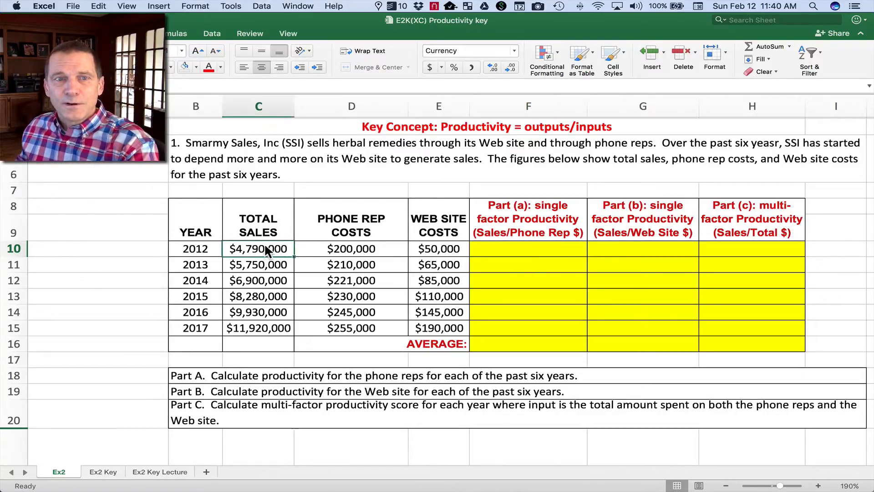
pyautogui.moveTo(263, 223); pyautogui.dragTo(258, 328)
pyautogui.click(196, 68)
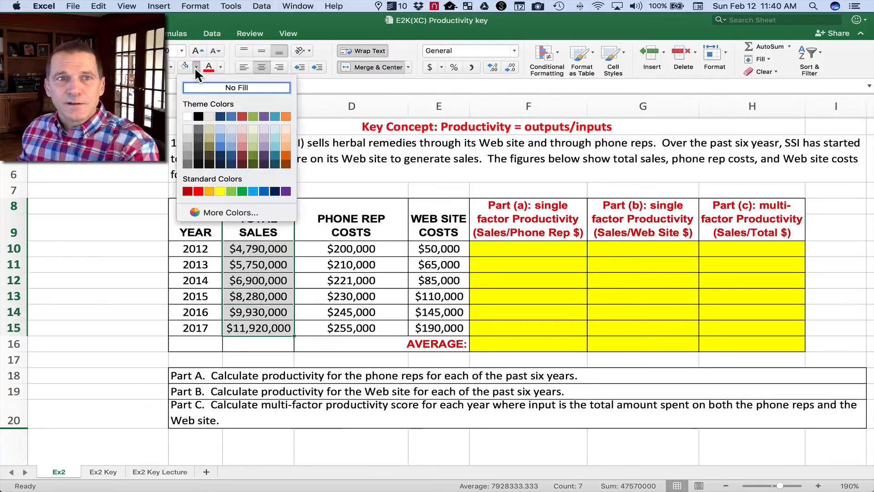
pyautogui.click(228, 189)
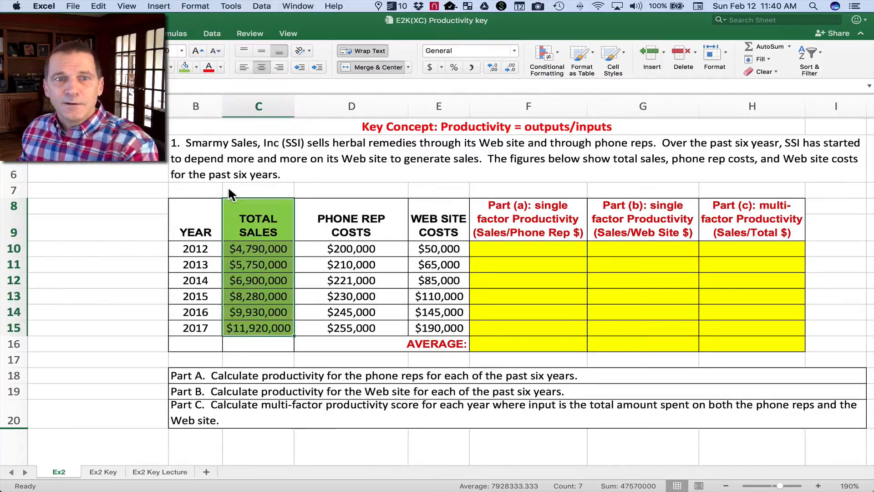
pyautogui.click(99, 294)
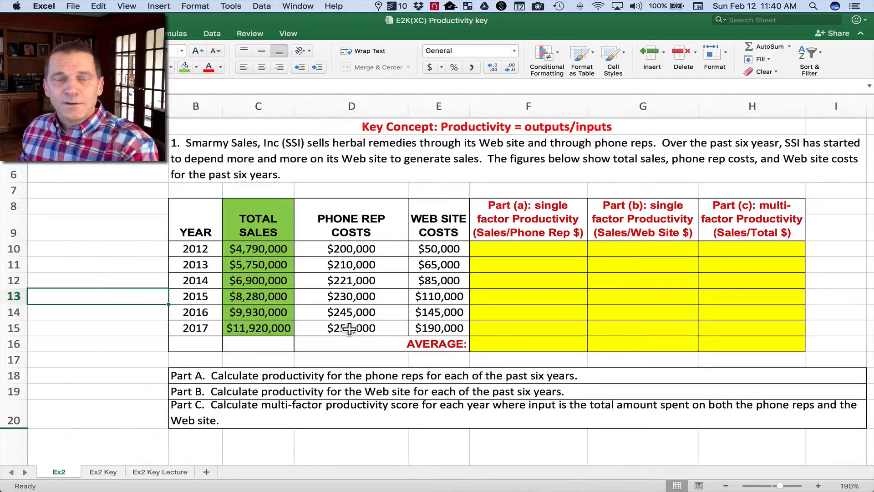
pyautogui.click(378, 227)
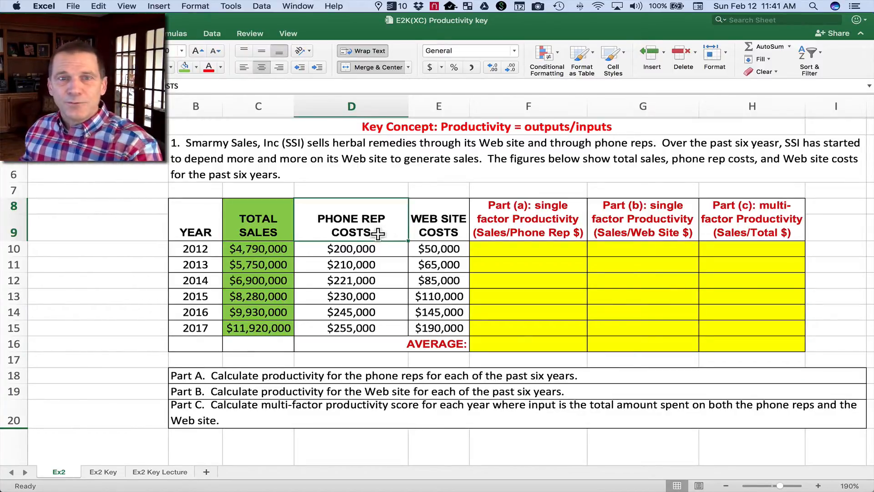
pyautogui.click(437, 228)
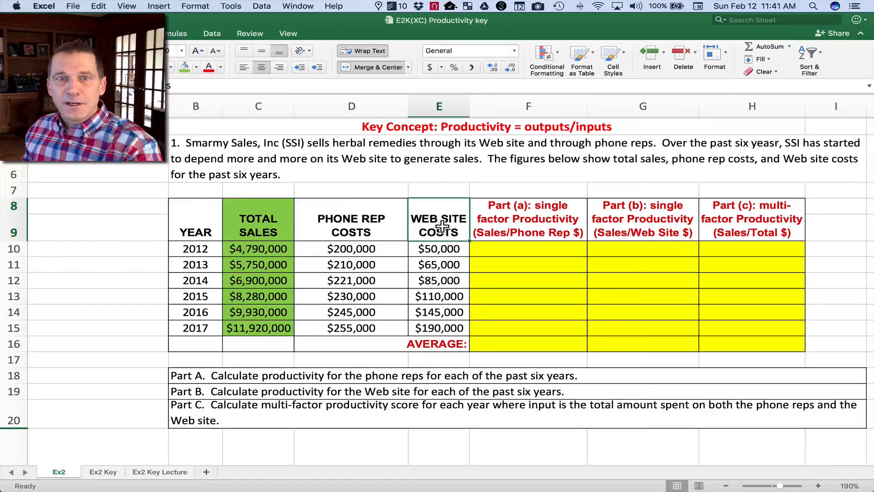
pyautogui.click(471, 195)
pyautogui.moveTo(442, 225); pyautogui.dragTo(440, 323)
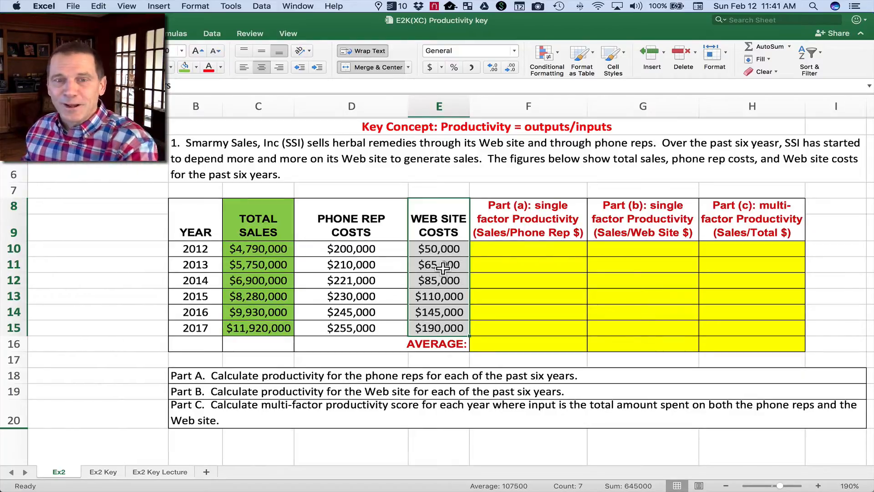
pyautogui.click(439, 226)
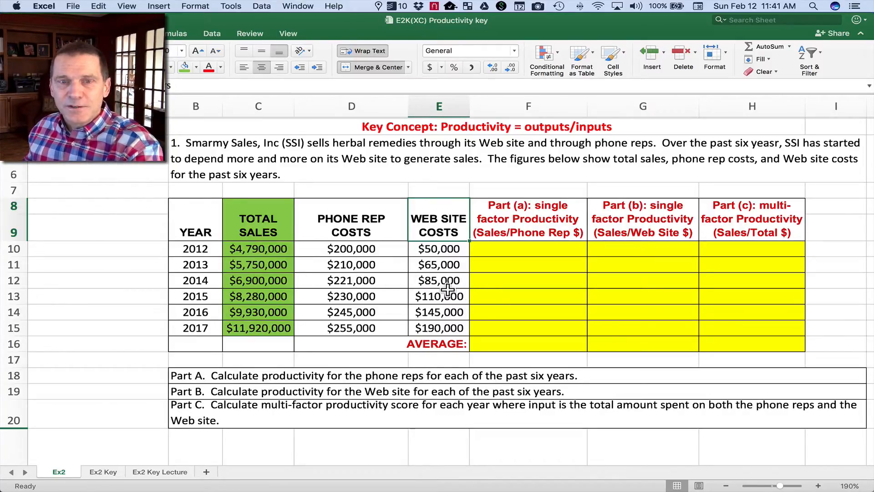
# Calculate the 2012 phone rep productivity in F10 with =C10/D10 and copy the formula down through F15.
pyautogui.click(504, 249)
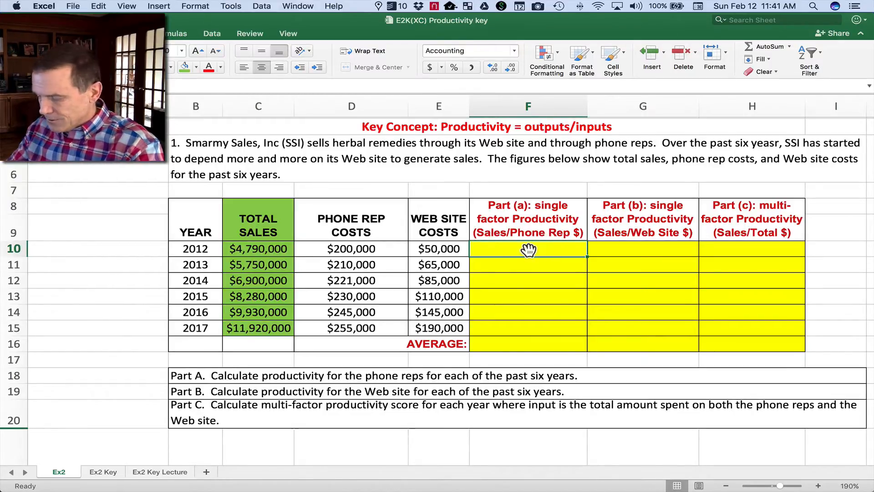
pyautogui.write('=')
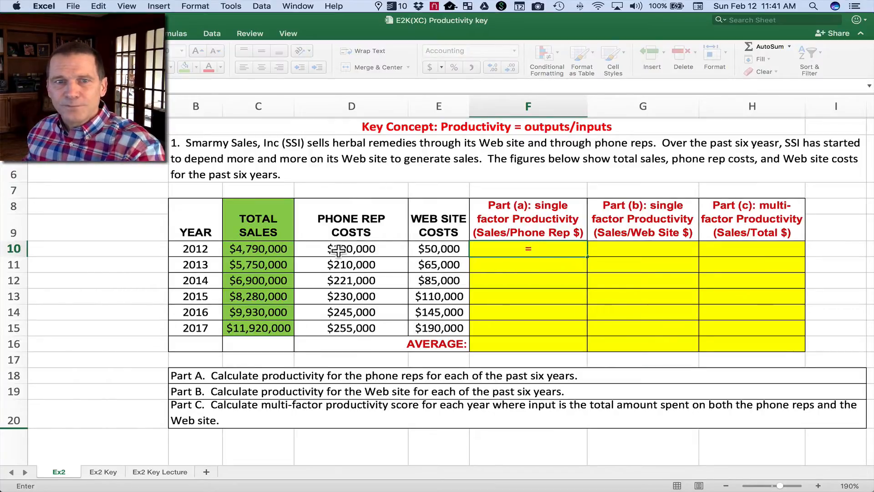
pyautogui.click(271, 249)
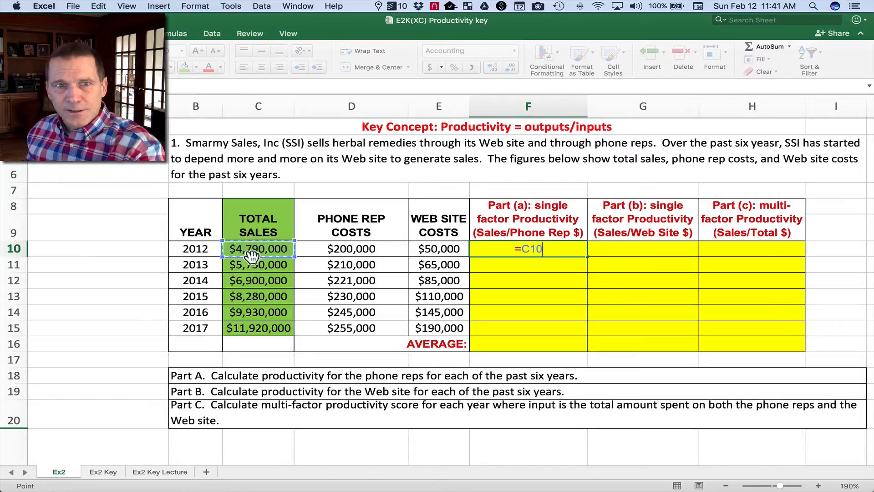
pyautogui.write('/')
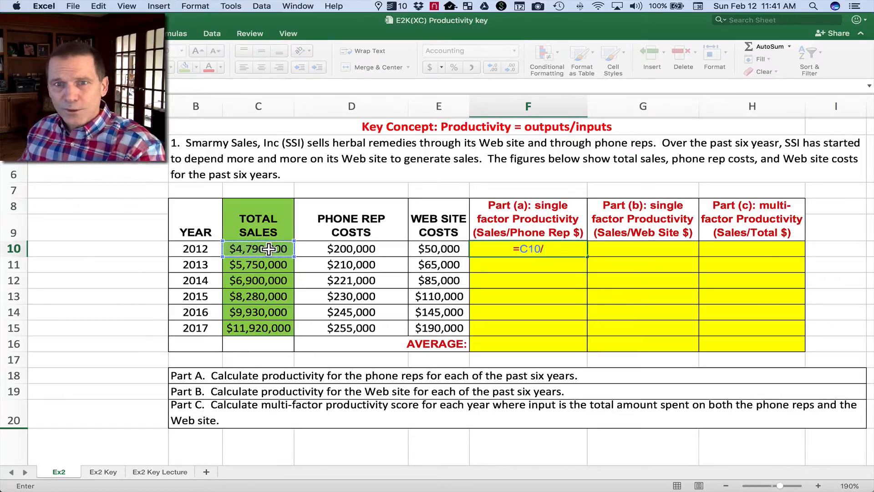
pyautogui.click(362, 248)
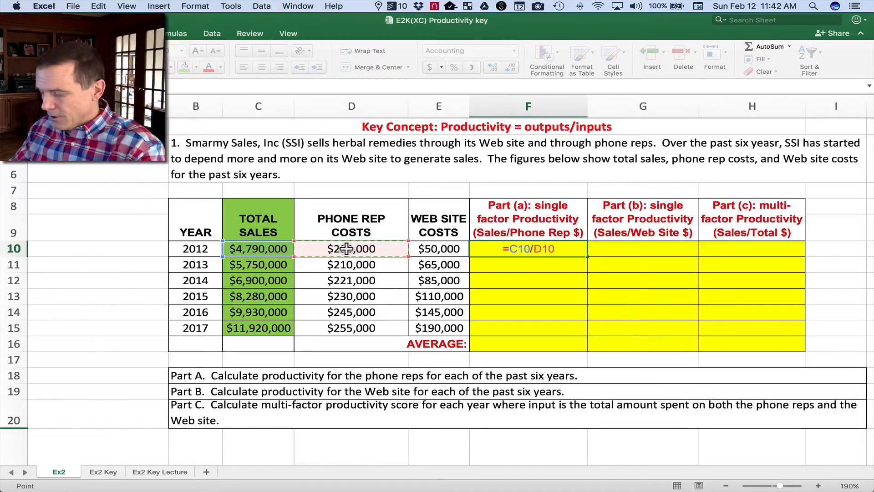
pyautogui.press('Return')
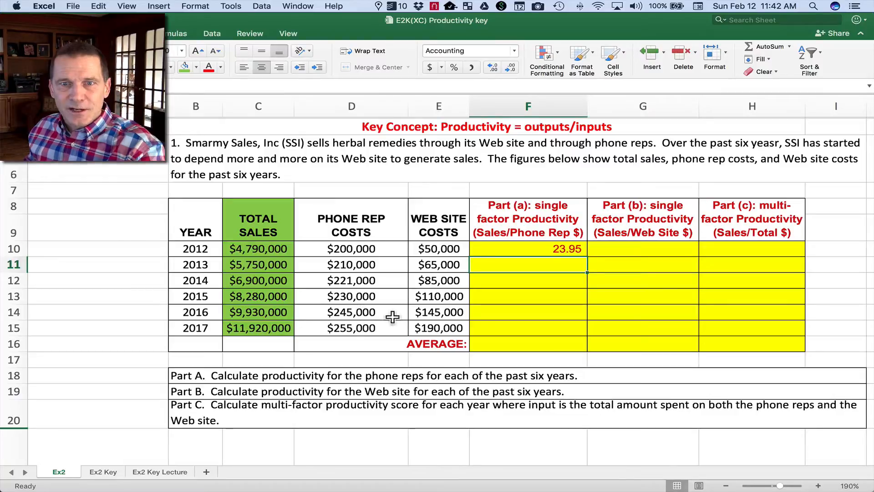
pyautogui.click(523, 246)
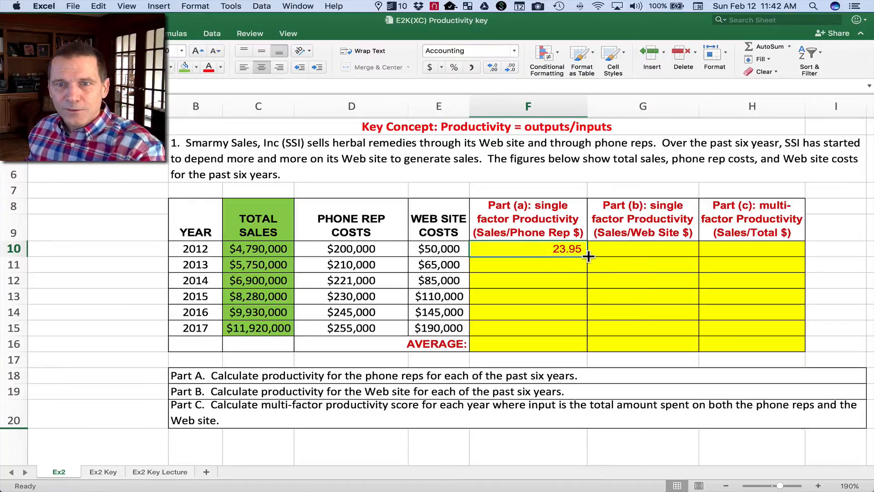
pyautogui.moveTo(588, 257); pyautogui.dragTo(585, 334)
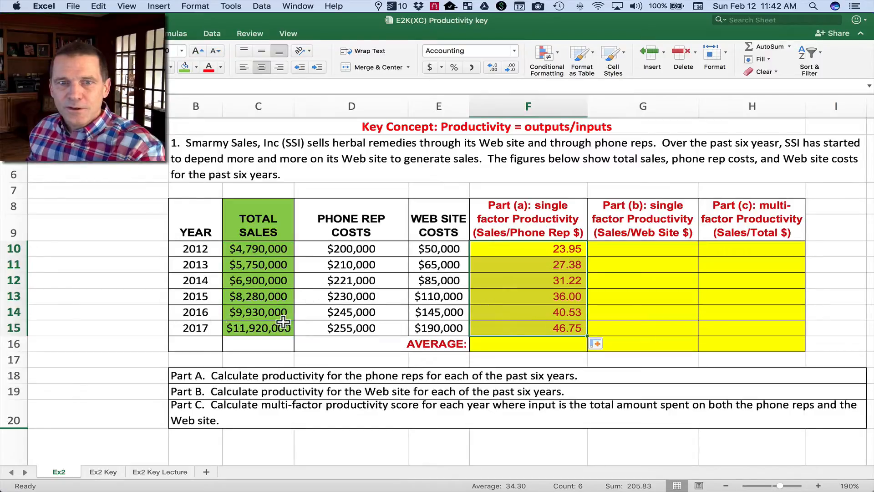
# Compare the 2017 and 2012 phone rep productivity results with the total sales and phone rep costs in their rows.
pyautogui.click(531, 329)
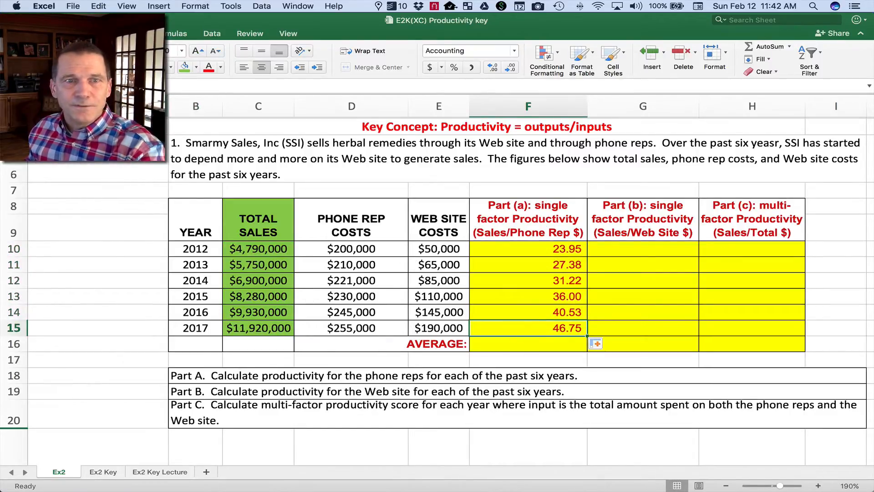
pyautogui.click(285, 327)
pyautogui.click(343, 327)
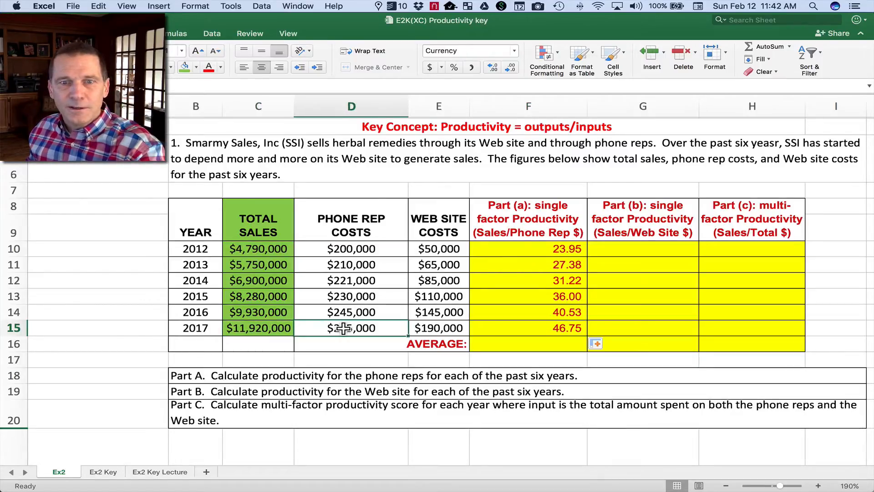
pyautogui.click(523, 330)
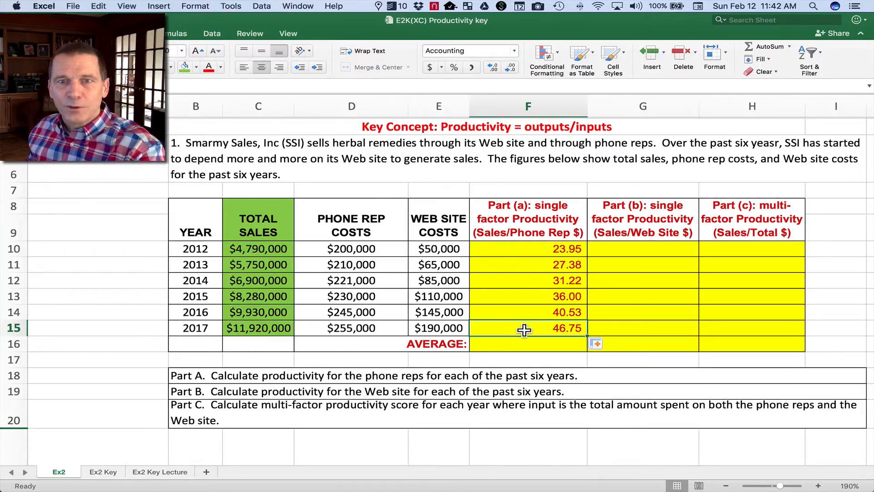
pyautogui.click(517, 248)
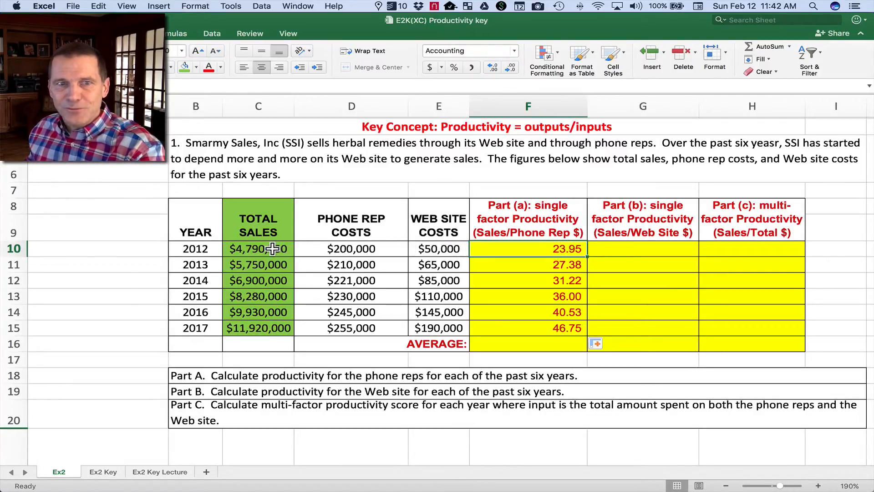
pyautogui.click(342, 249)
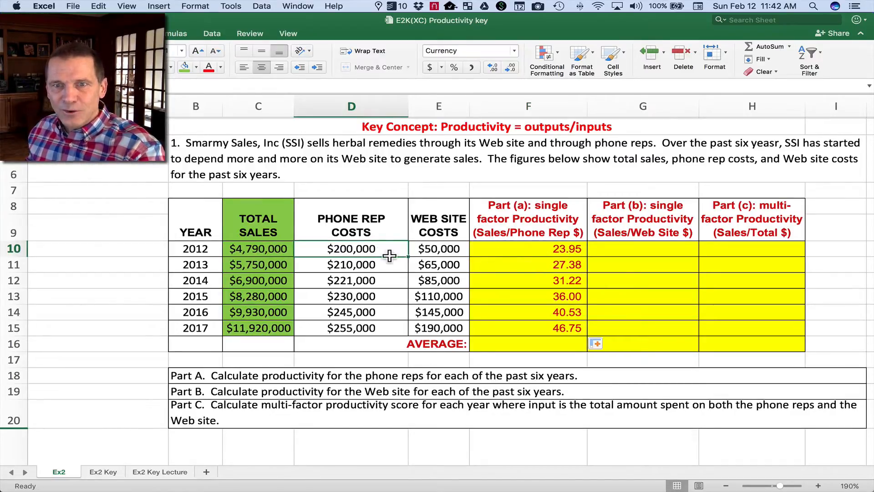
pyautogui.click(284, 248)
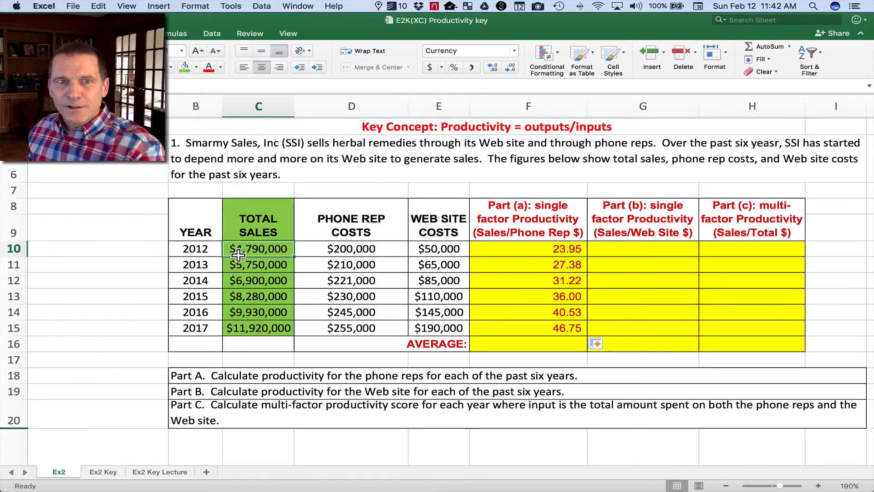
# Lock the sales column reference in the F10 formula so it reads =$C10/D10.
pyautogui.click(505, 250)
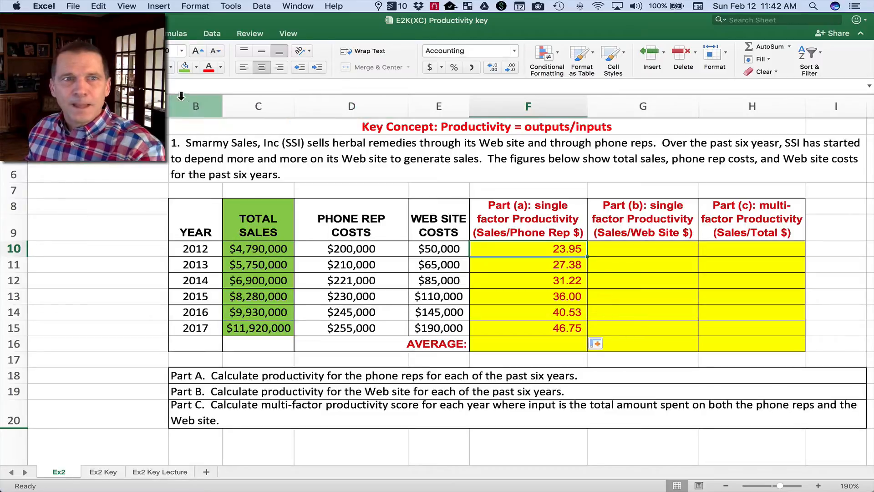
pyautogui.press('F2')
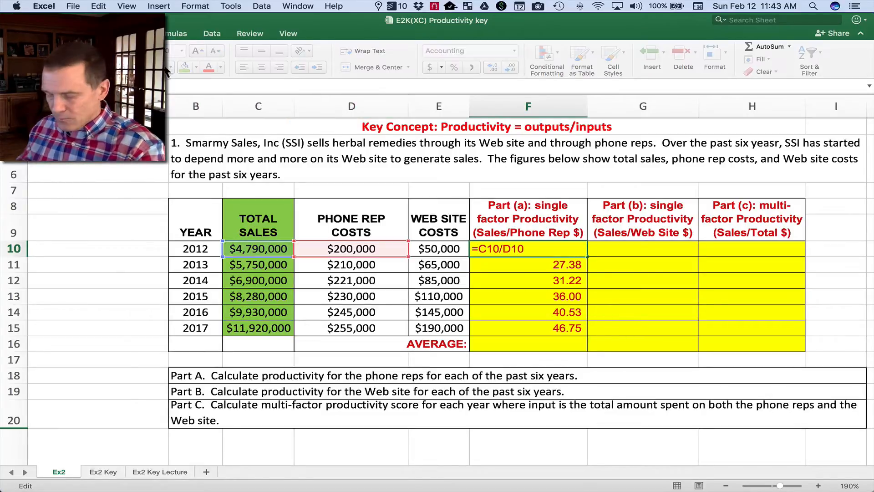
pyautogui.write('$')
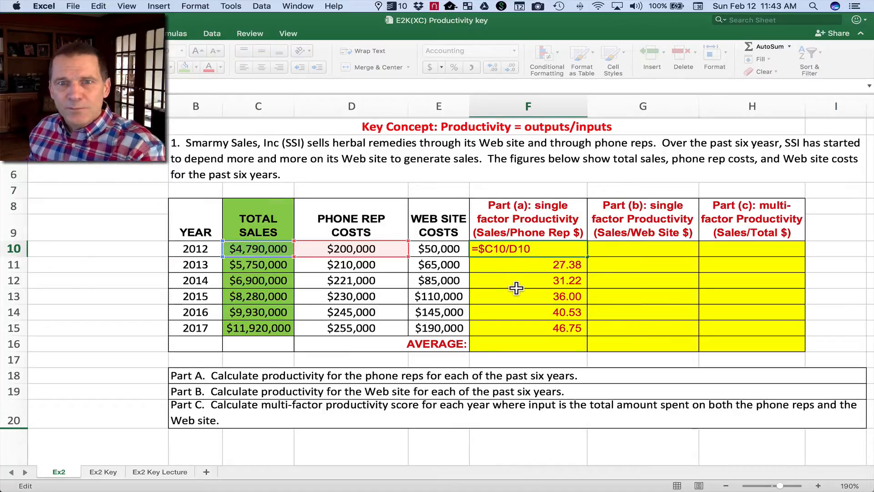
pyautogui.press('Return')
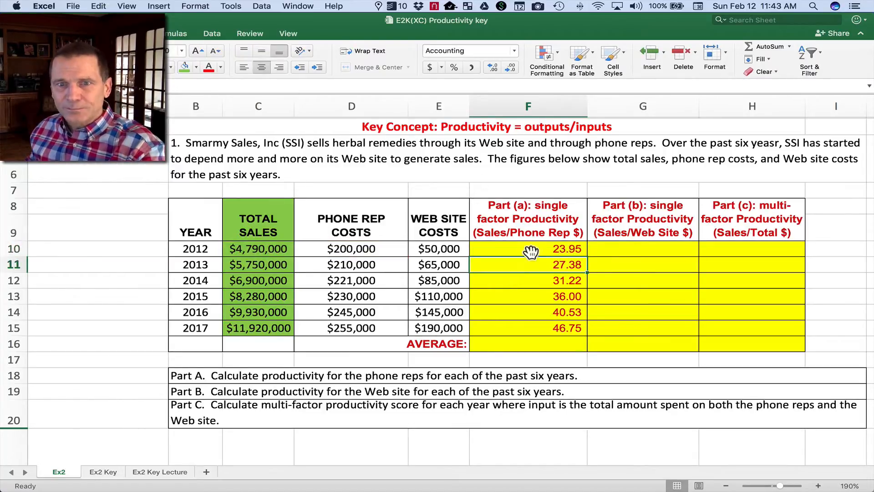
# Copy the F10 formula across to G10 and down through G15 to calculate Web site productivity for every year.
pyautogui.click(534, 248)
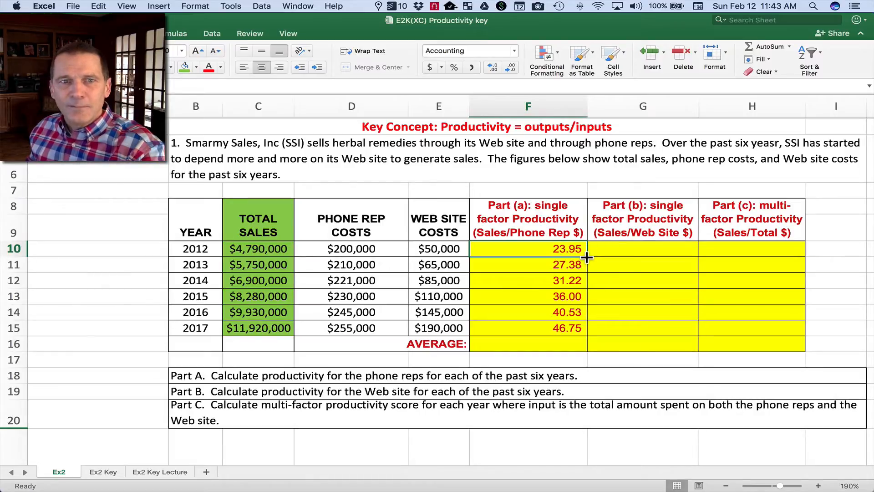
pyautogui.moveTo(587, 257); pyautogui.dragTo(680, 255)
pyautogui.click(647, 250)
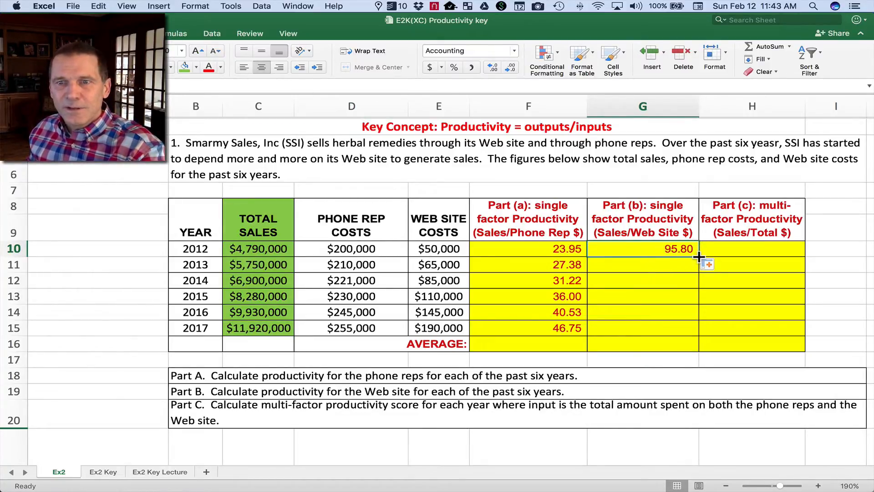
pyautogui.moveTo(699, 257); pyautogui.dragTo(695, 329)
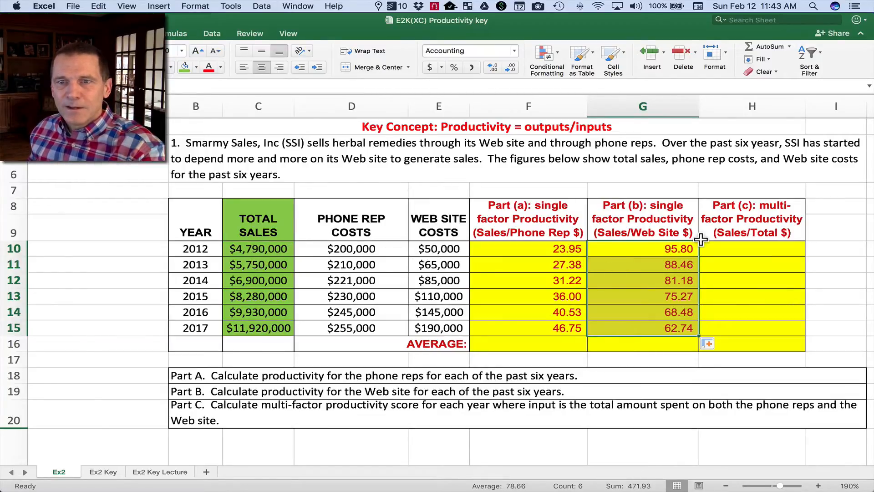
# Calculate the 2012 multi-factor productivity in H10 with =C10/(D10+E10) and copy the formula down through H15.
pyautogui.click(738, 248)
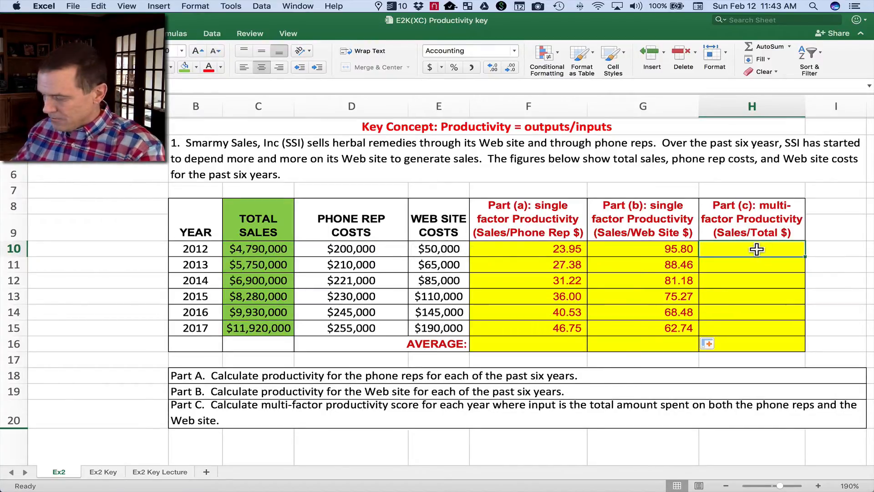
pyautogui.write('=')
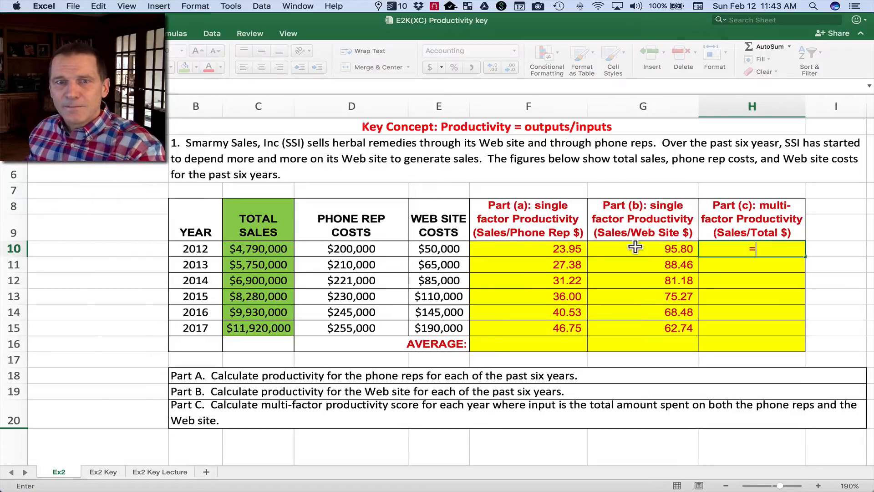
pyautogui.click(264, 249)
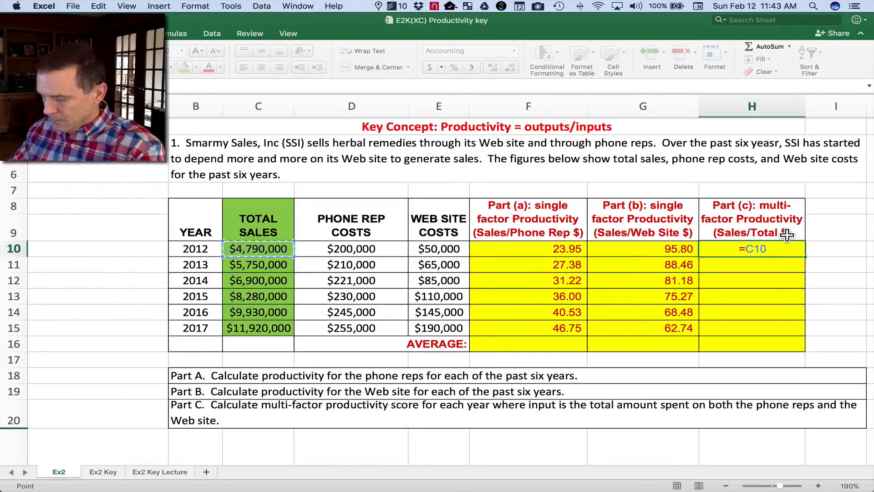
pyautogui.write('/')
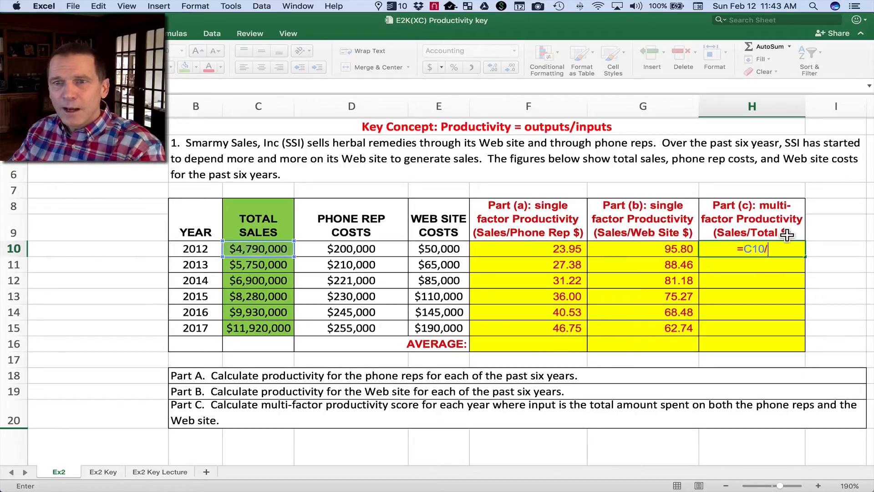
pyautogui.write('(')
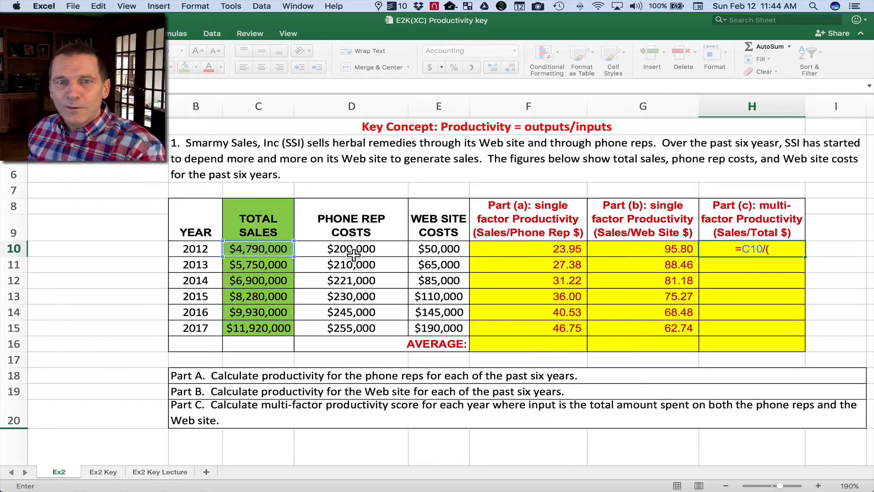
pyautogui.click(347, 248)
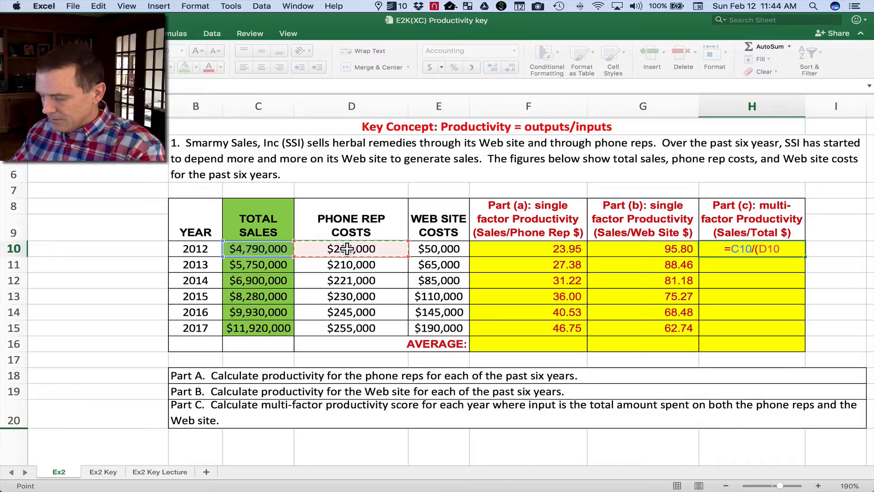
pyautogui.write('+')
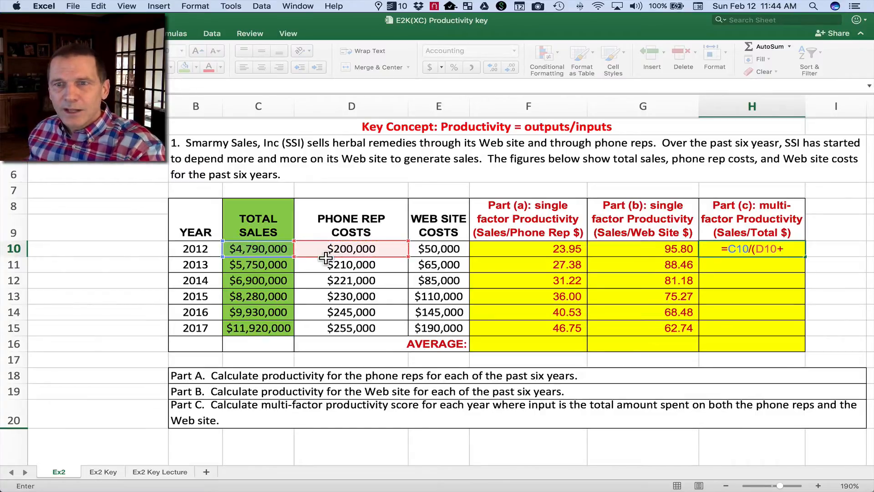
pyautogui.click(431, 249)
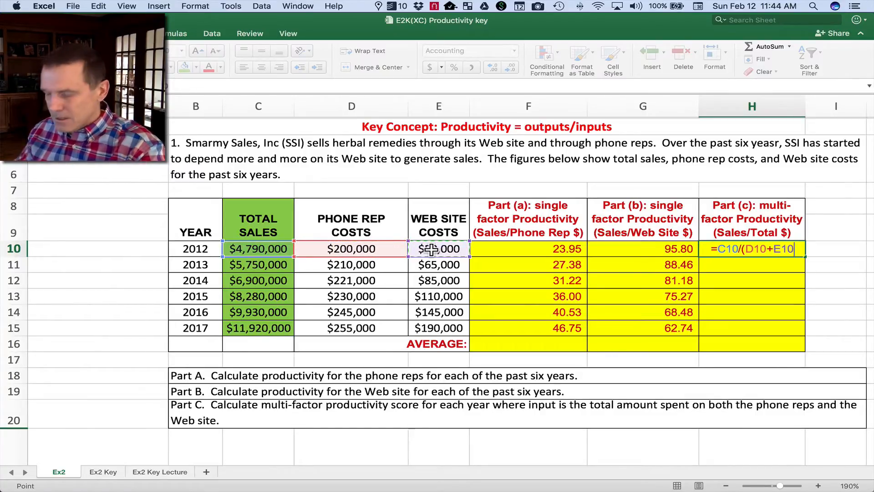
pyautogui.write(')')
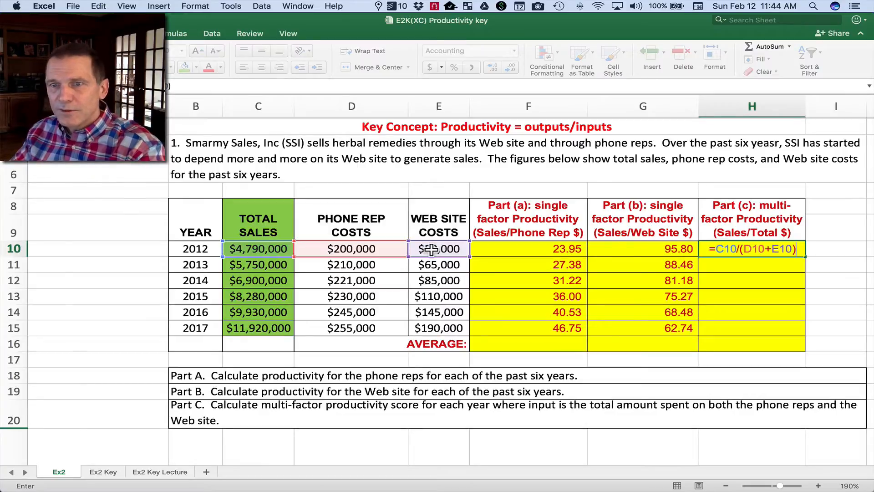
pyautogui.press('Return')
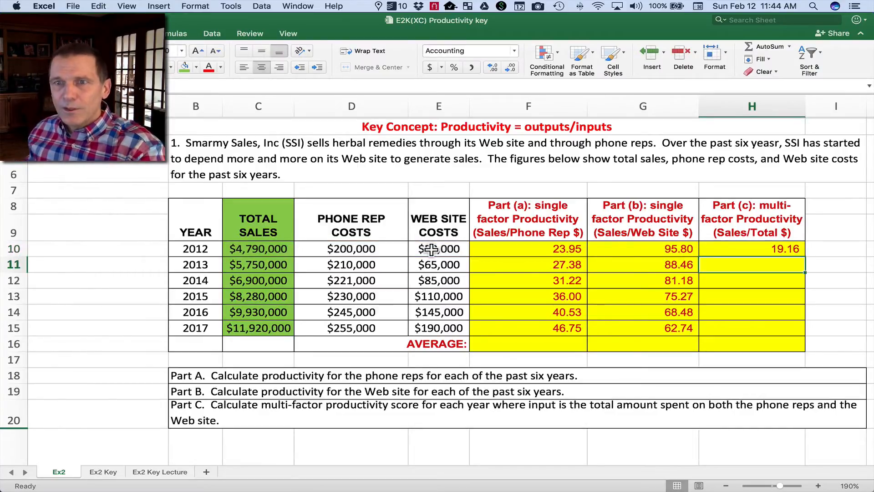
pyautogui.click(748, 245)
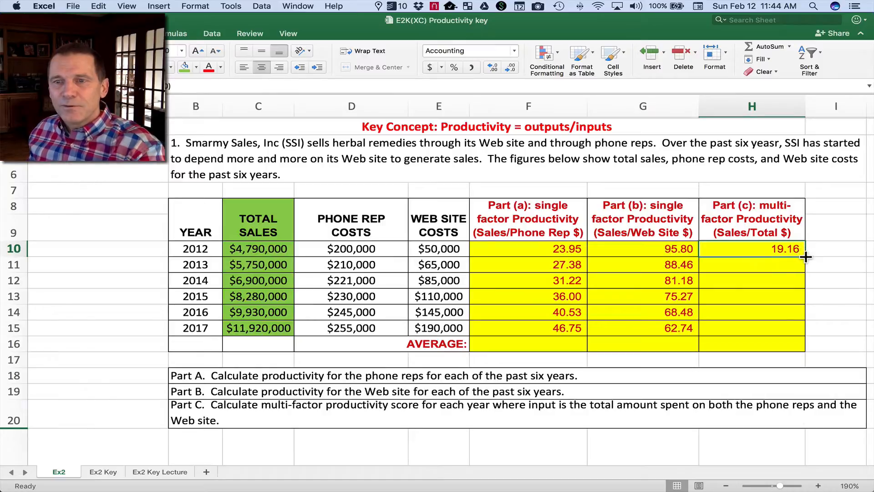
pyautogui.moveTo(805, 257); pyautogui.dragTo(799, 335)
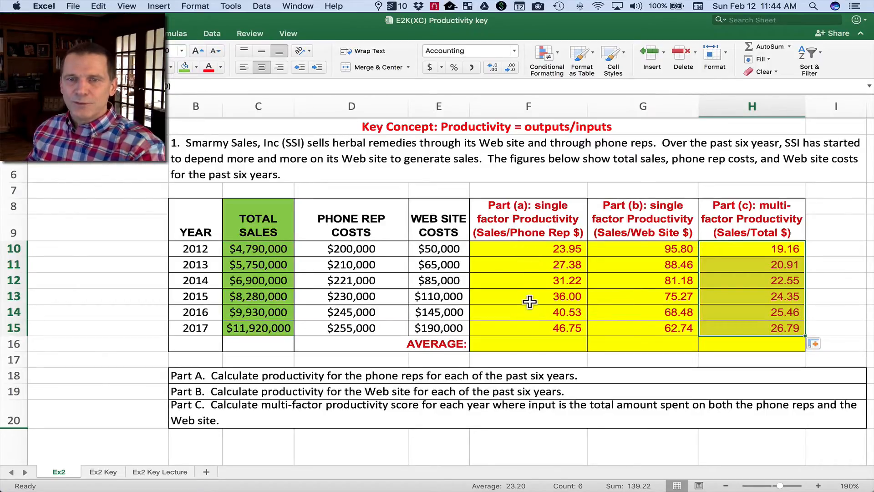
# Compare the 2012 phone rep, Web site and multi-factor productivity scores in row 10.
pyautogui.click(524, 249)
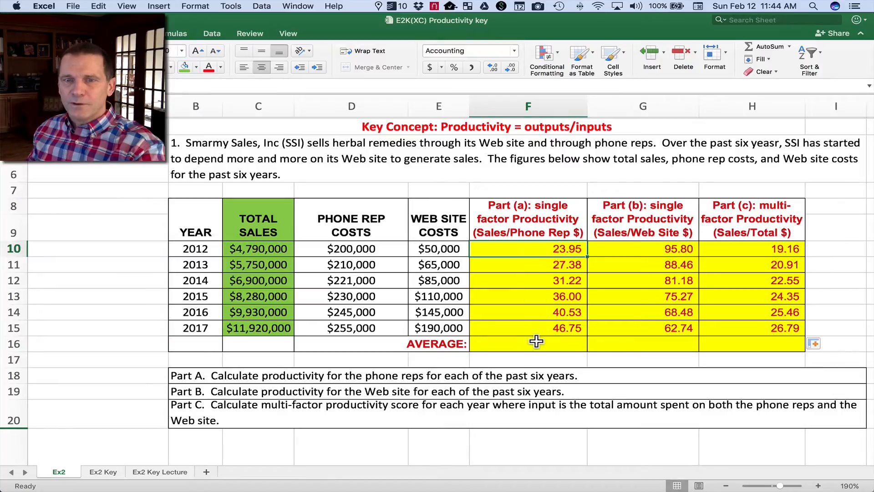
pyautogui.click(650, 249)
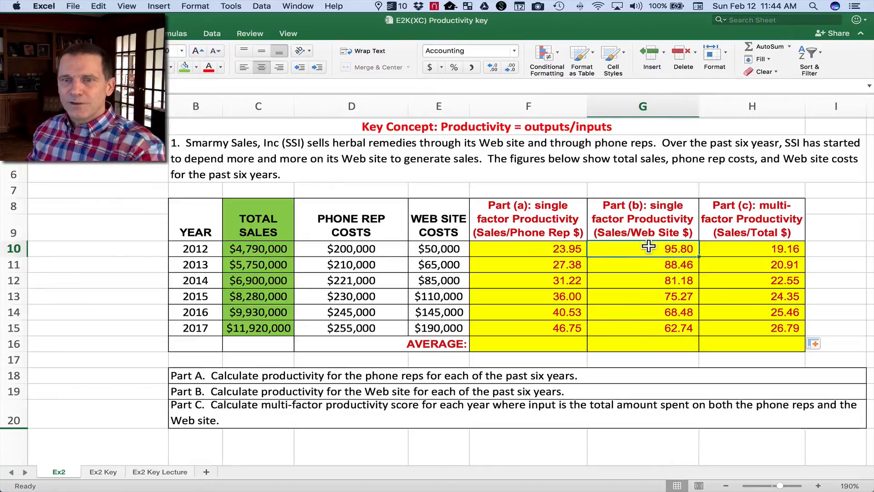
pyautogui.click(746, 249)
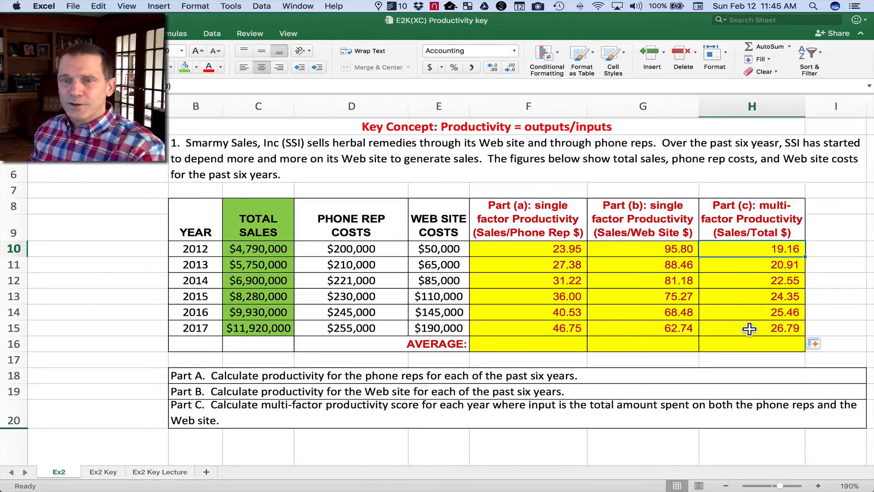
# Average the phone rep productivity in F16 with =AVERAGE(F10:F15) and copy the formula across through H16.
pyautogui.click(555, 346)
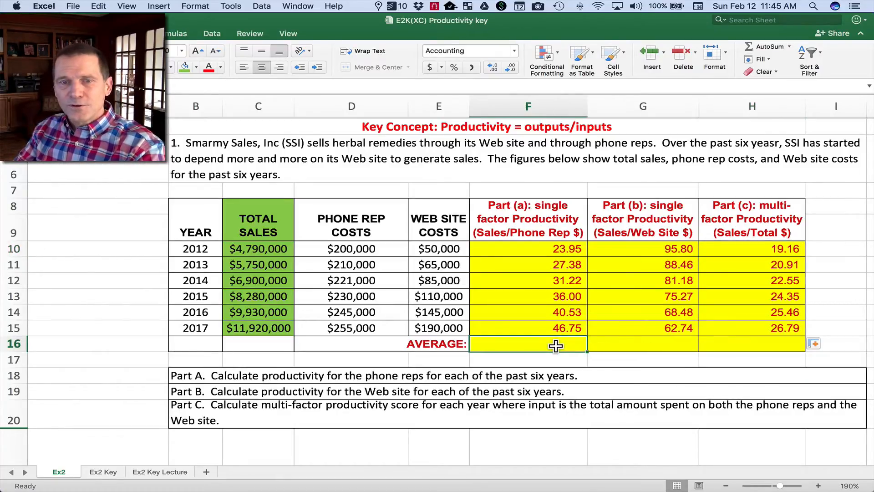
pyautogui.write('+')
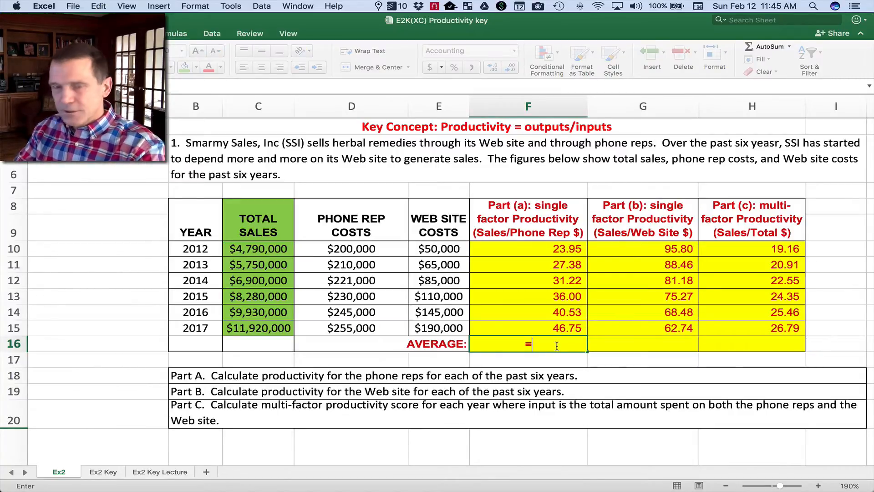
pyautogui.write('AVERAGE')
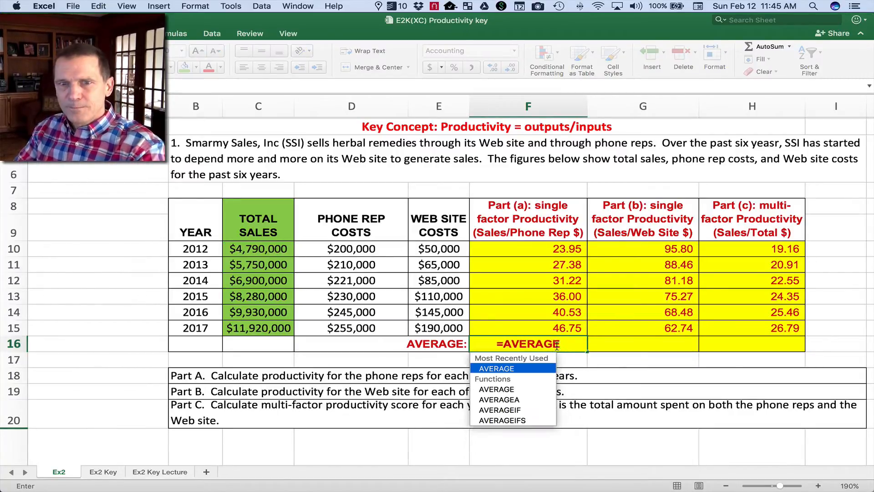
pyautogui.press('Tab')
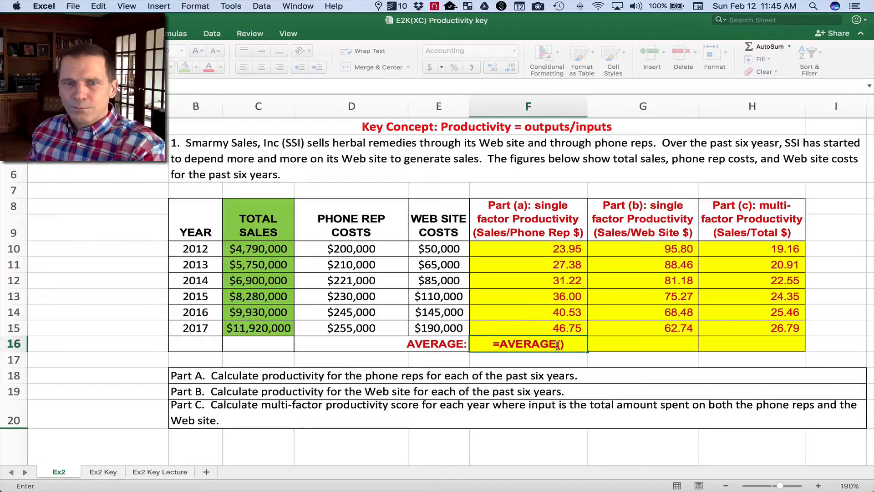
pyautogui.press('BackSpace')
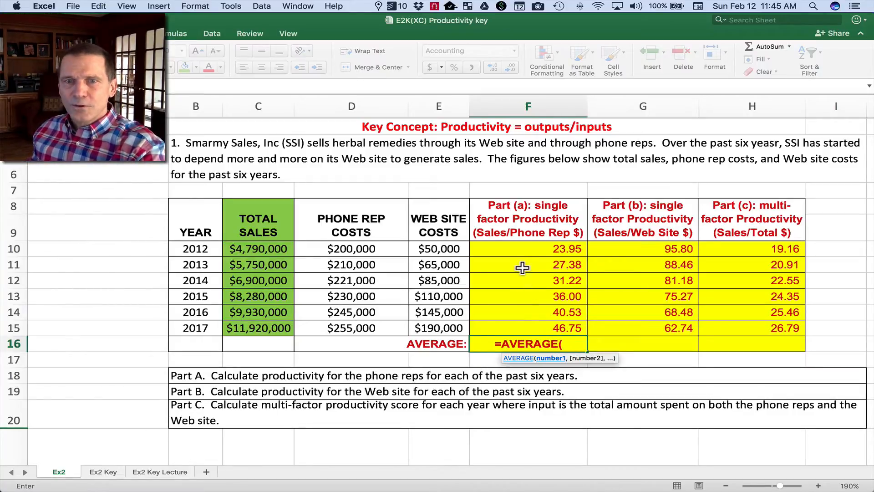
pyautogui.moveTo(523, 249); pyautogui.dragTo(528, 328)
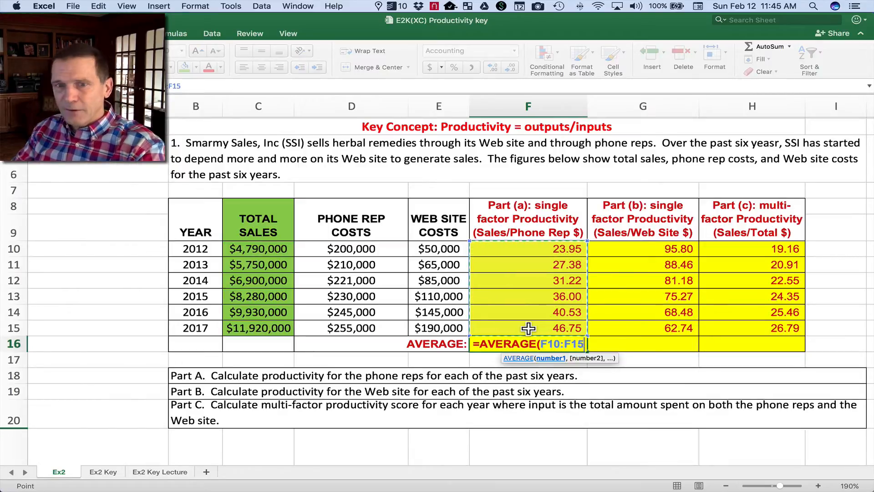
pyautogui.write(')')
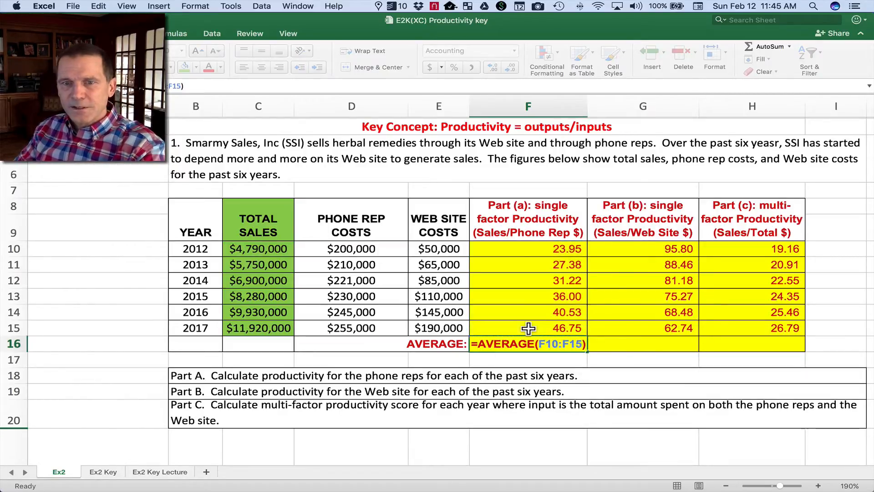
pyautogui.press('Return')
pyautogui.click(556, 342)
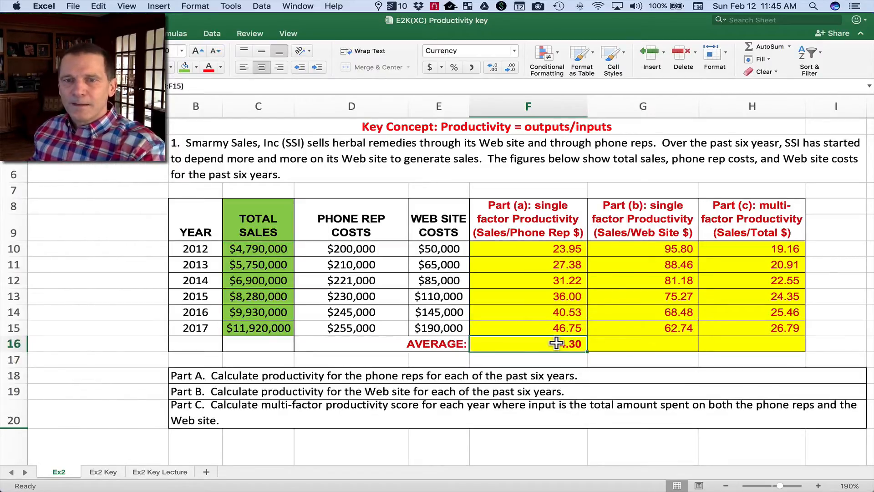
pyautogui.moveTo(587, 351); pyautogui.dragTo(760, 351)
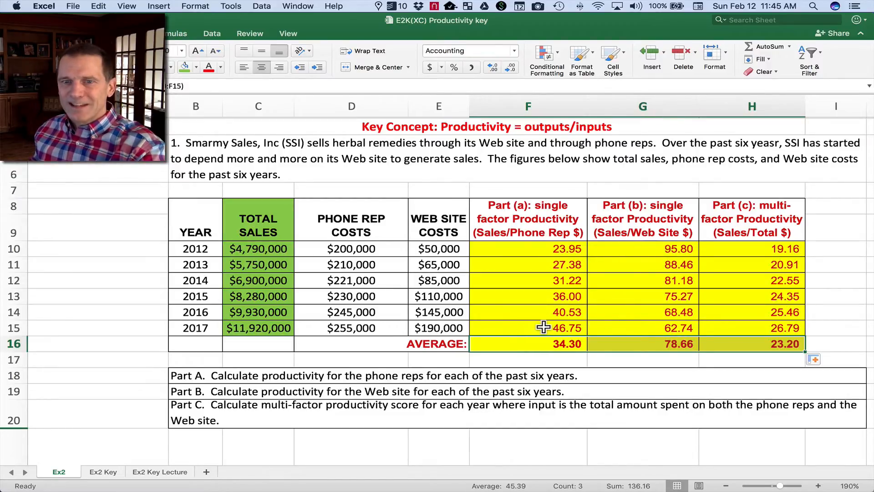
# Compare the 2017 phone rep and Web site productivity scores with the multi-factor score in row 15.
pyautogui.click(525, 328)
pyautogui.click(616, 327)
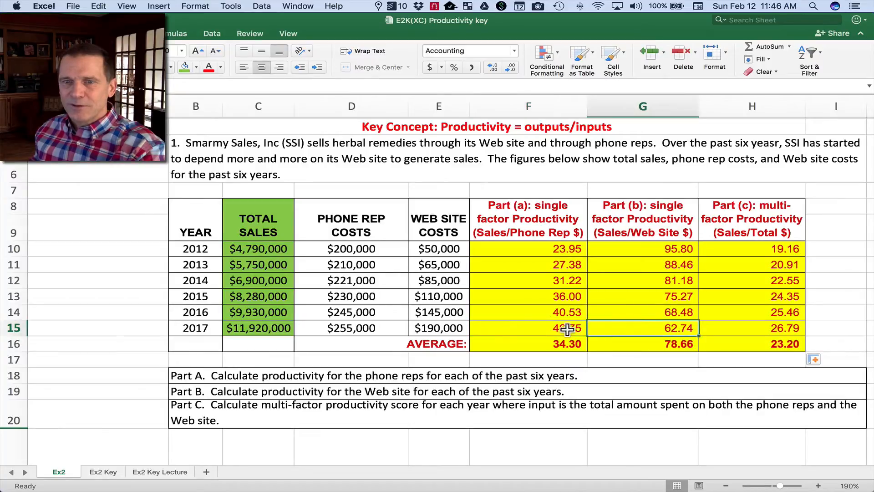
pyautogui.click(555, 327)
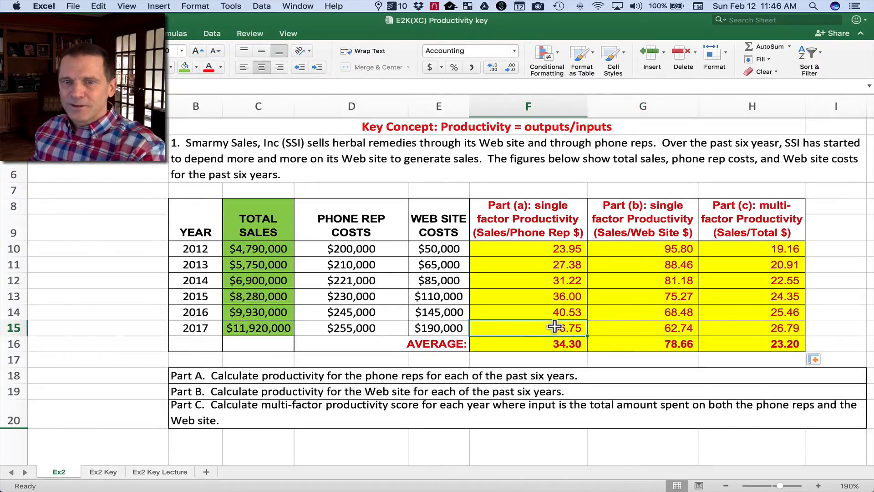
pyautogui.click(633, 328)
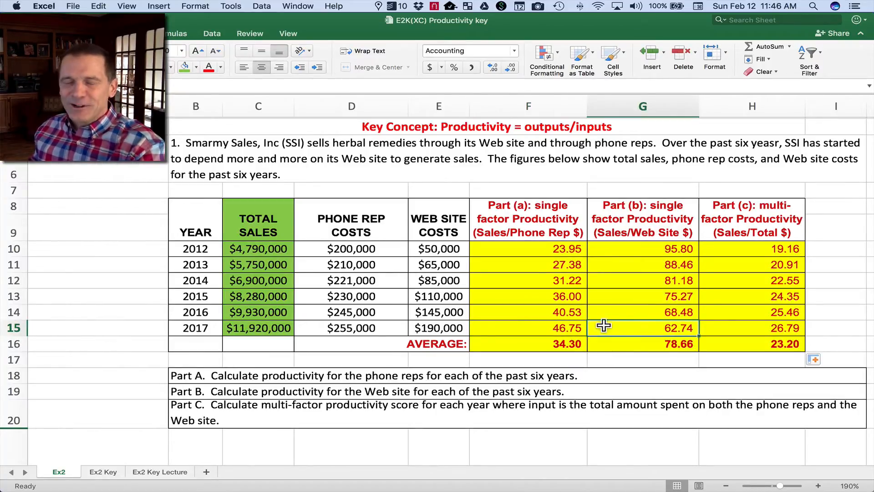
pyautogui.click(741, 328)
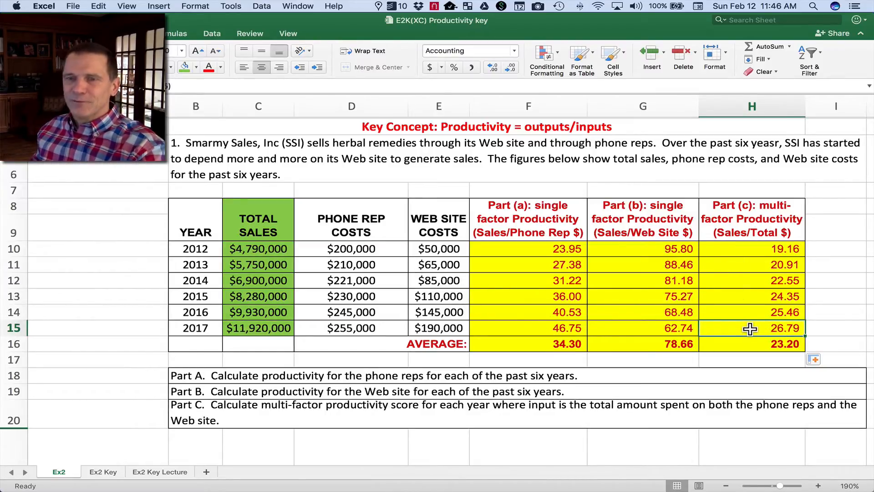
# Inspect the multi-factor formula in H10, checking the combined cost denominator, and leave it unedited.
pyautogui.click(747, 248)
pyautogui.doubleClick(747, 248)
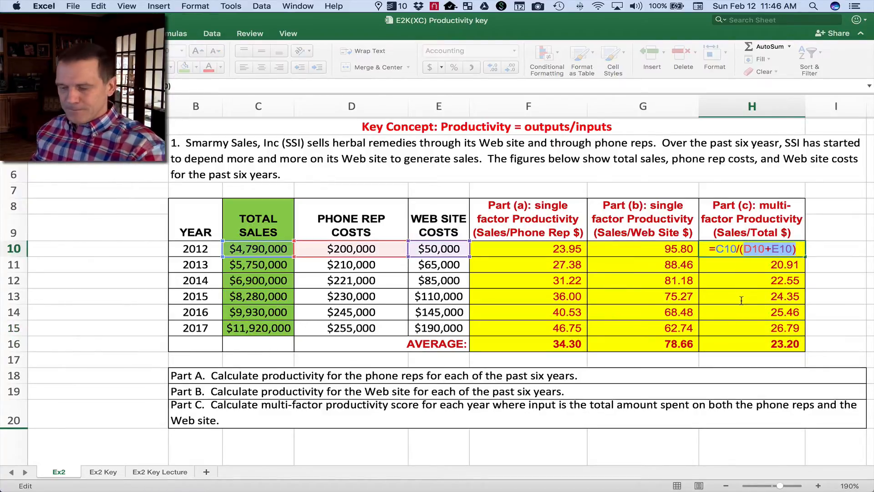
pyautogui.press('Escape')
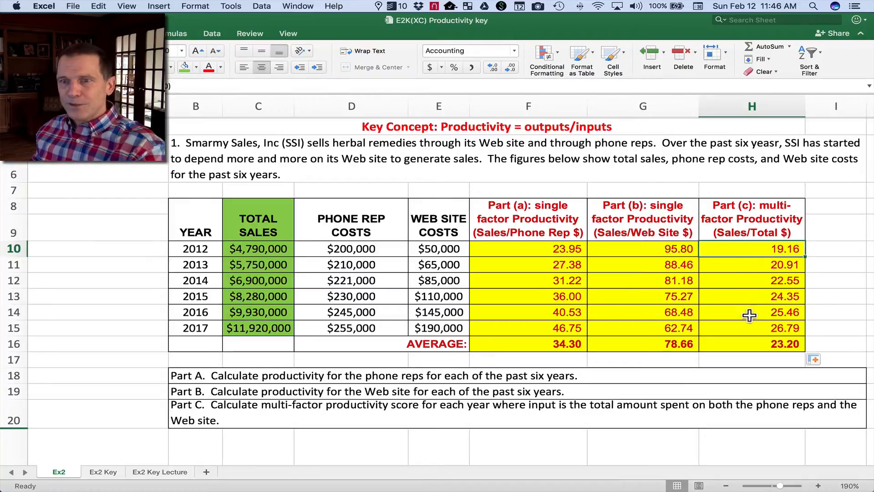
# Review the Part A to C questions against the yearly productivity columns and the averages in F16 to H16.
pyautogui.scroll(-2, 746, 331)
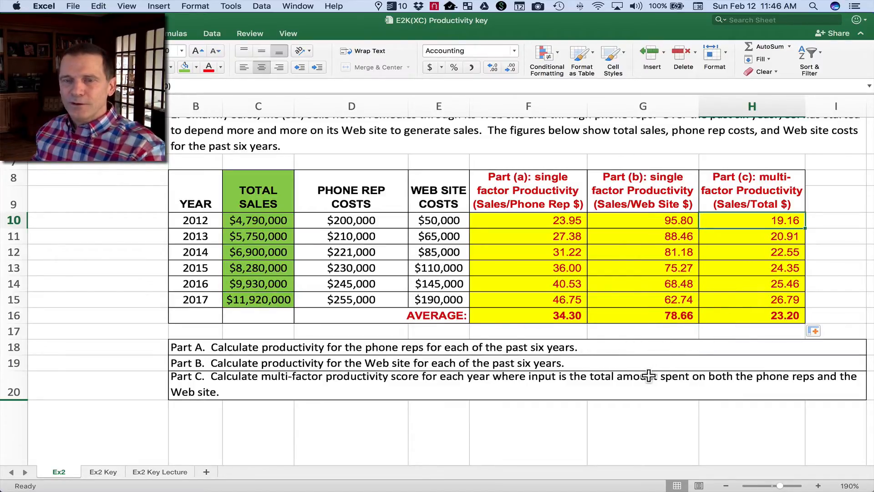
pyautogui.scroll(-2, 597, 376)
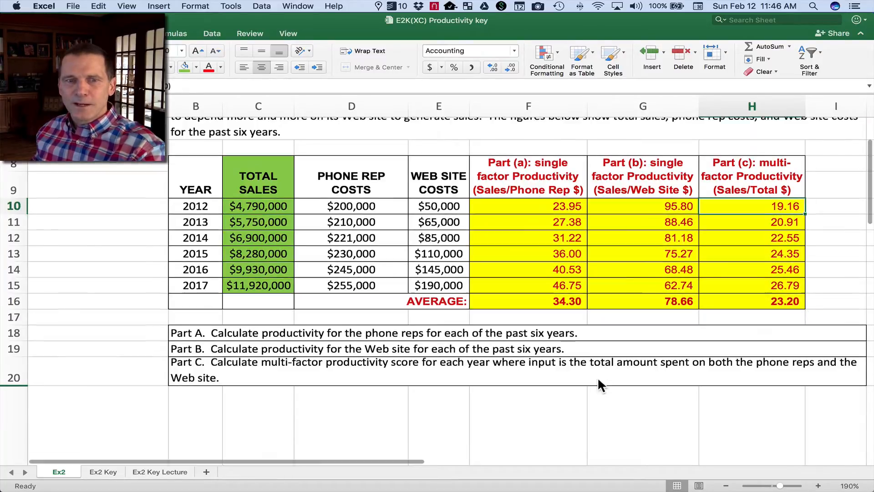
pyautogui.scroll(2, 598, 382)
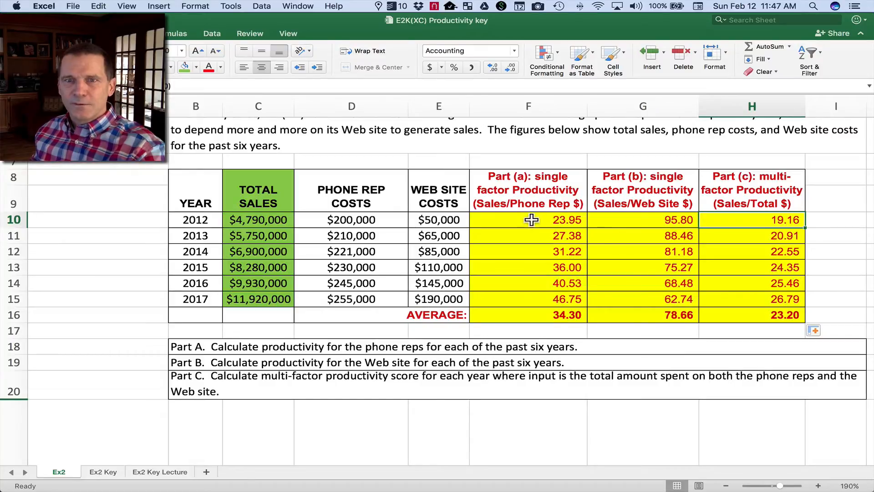
pyautogui.moveTo(526, 222); pyautogui.dragTo(533, 276)
pyautogui.moveTo(628, 221); pyautogui.dragTo(638, 265)
pyautogui.moveTo(733, 223); pyautogui.dragTo(709, 302)
pyautogui.click(555, 320)
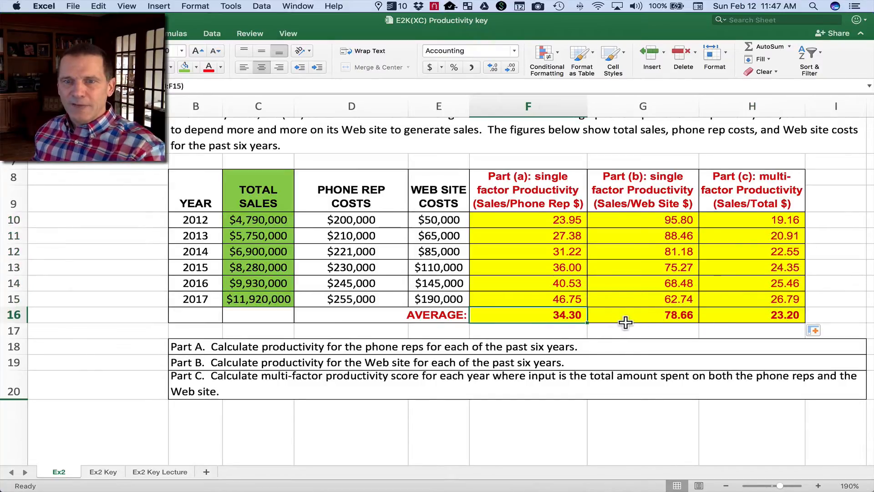
pyautogui.click(627, 322)
pyautogui.click(743, 318)
pyautogui.scroll(-10, 569, 316)
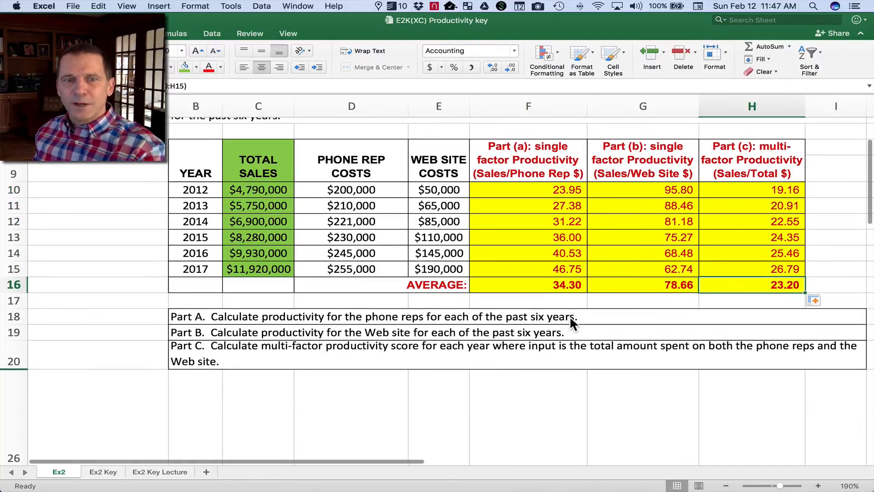
# Examine the SunPath Manufacturing problem, its sales output row and the labor-to-other input rows for 2012 and 2013.
pyautogui.scroll(-5, 570, 318)
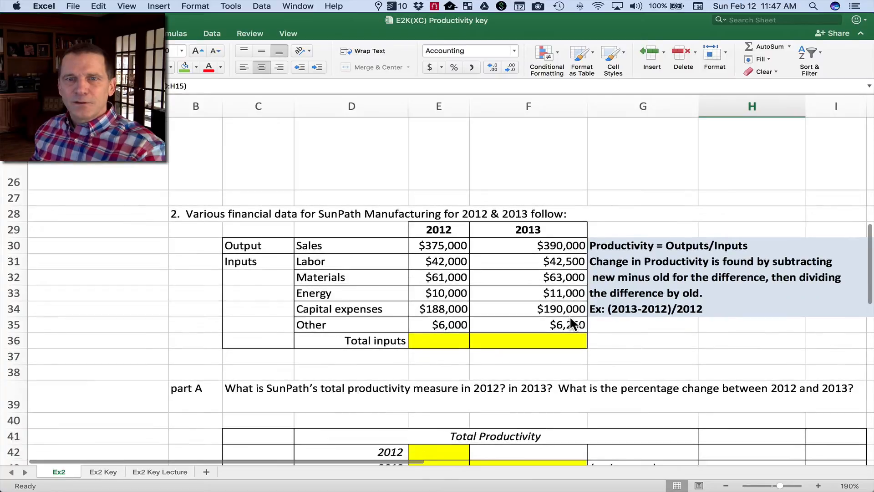
pyautogui.scroll(-1, 570, 318)
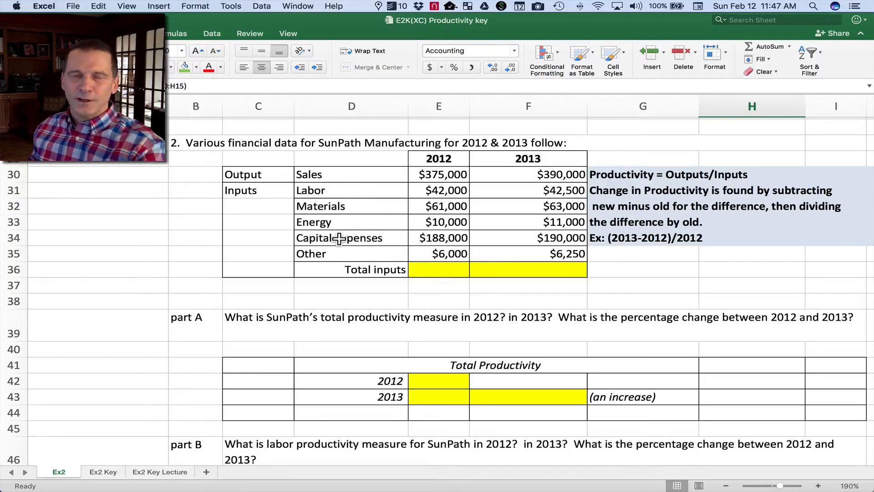
pyautogui.click(448, 175)
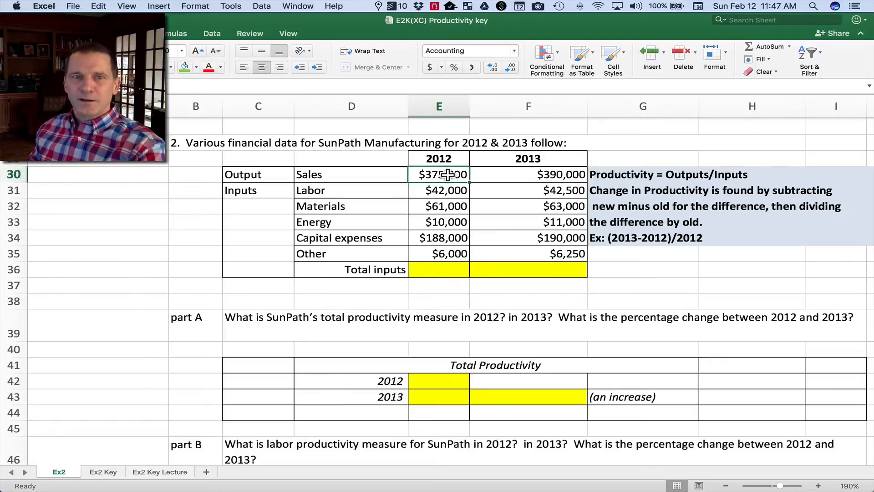
pyautogui.click(278, 177)
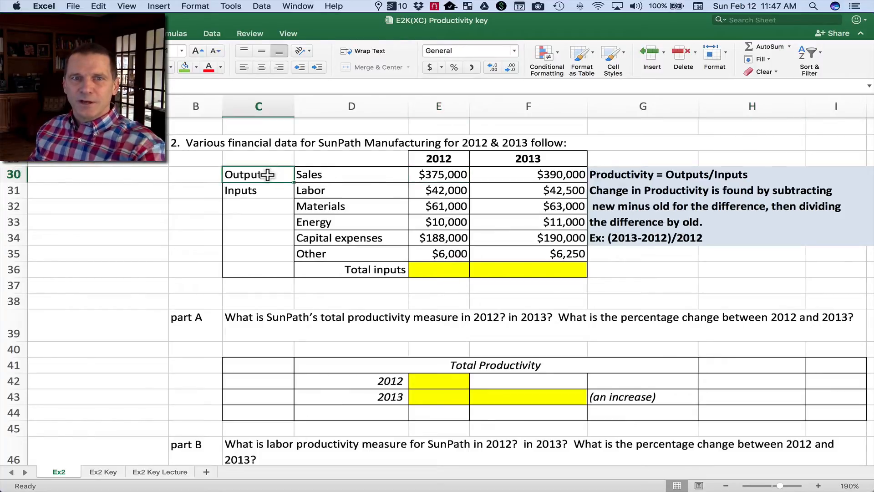
pyautogui.moveTo(267, 174); pyautogui.dragTo(546, 176)
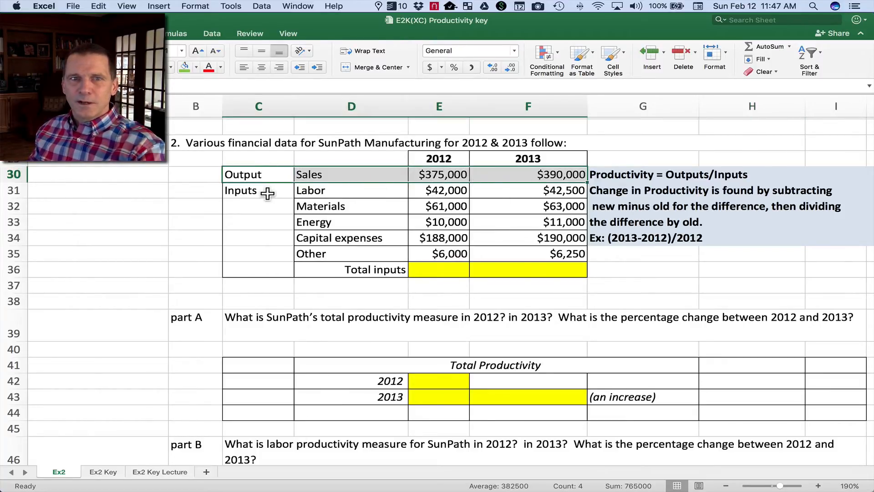
pyautogui.moveTo(268, 193); pyautogui.dragTo(534, 254)
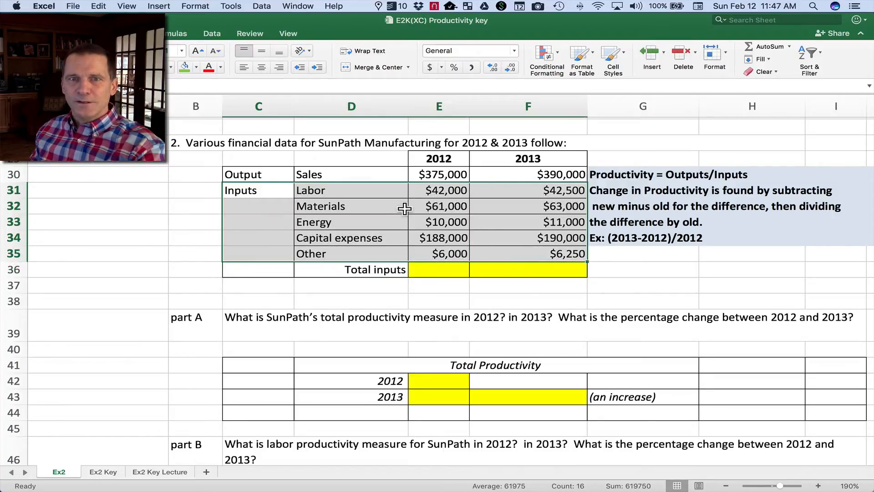
pyautogui.click(435, 191)
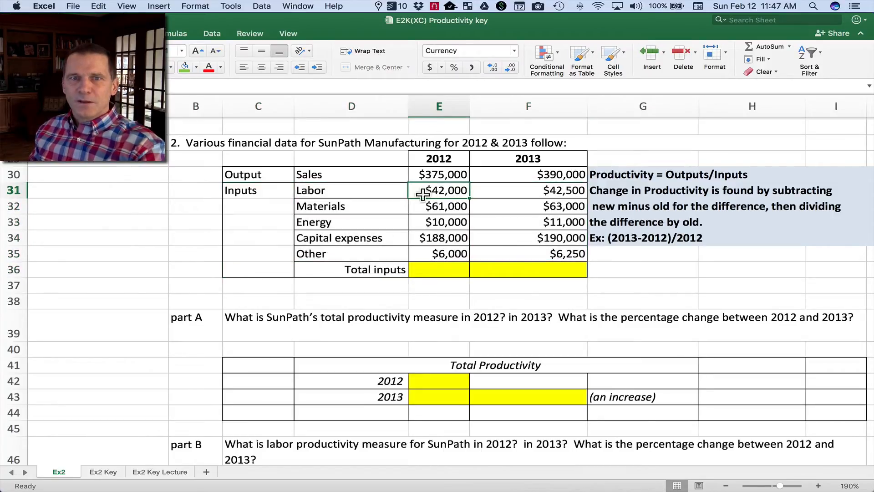
# Try to total the 2012 inputs in E36 with =E31:E35, and clear the cell.
pyautogui.click(436, 271)
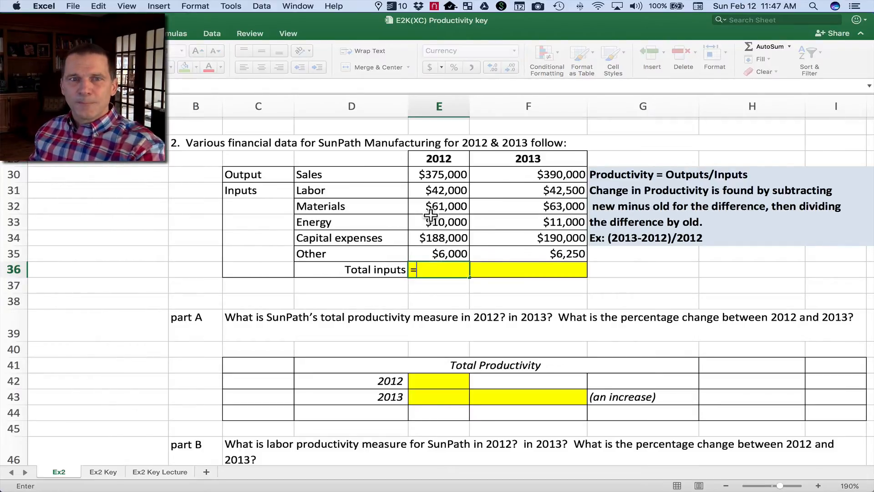
pyautogui.moveTo(433, 190); pyautogui.dragTo(433, 248)
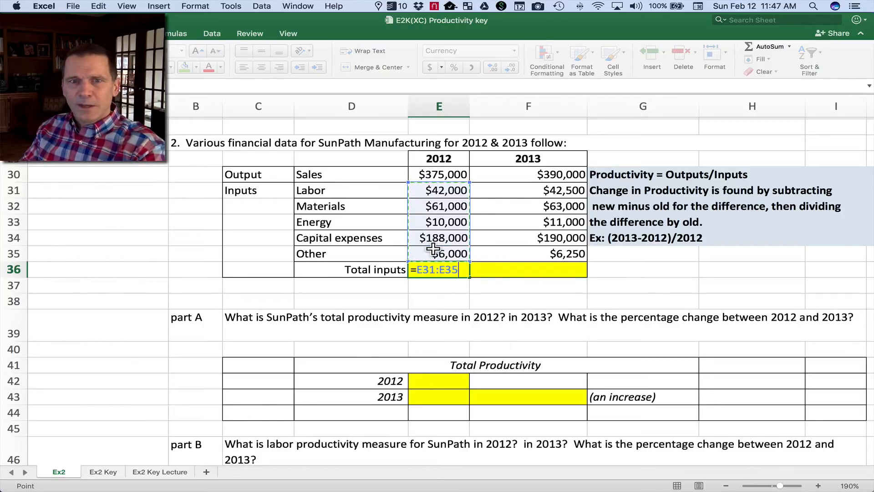
pyautogui.press('Return')
pyautogui.press('Up')
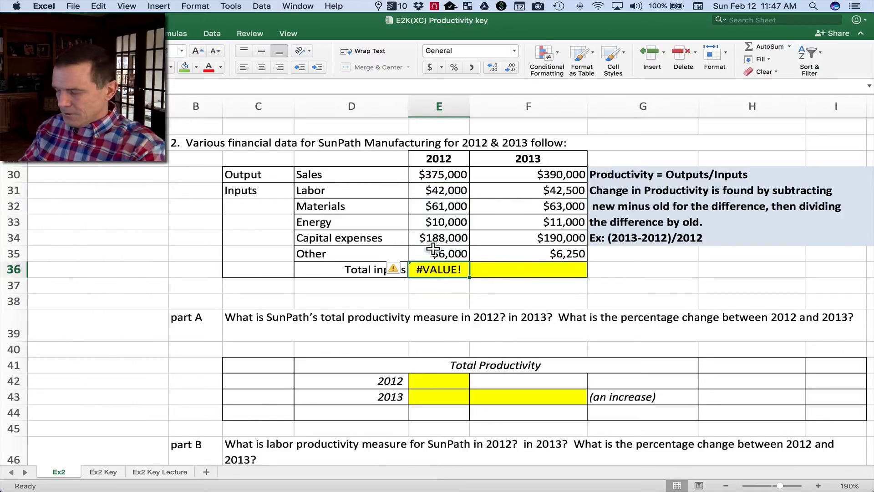
pyautogui.press('Delete')
# Total the 2012 inputs in E36 with AutoSum over E31:E35.
pyautogui.scroll(-1, 433, 248)
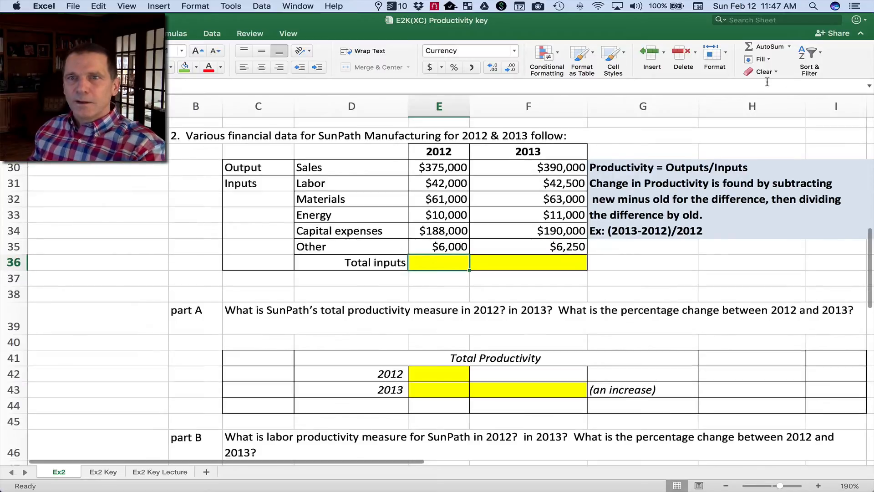
pyautogui.click(770, 46)
pyautogui.click(444, 182)
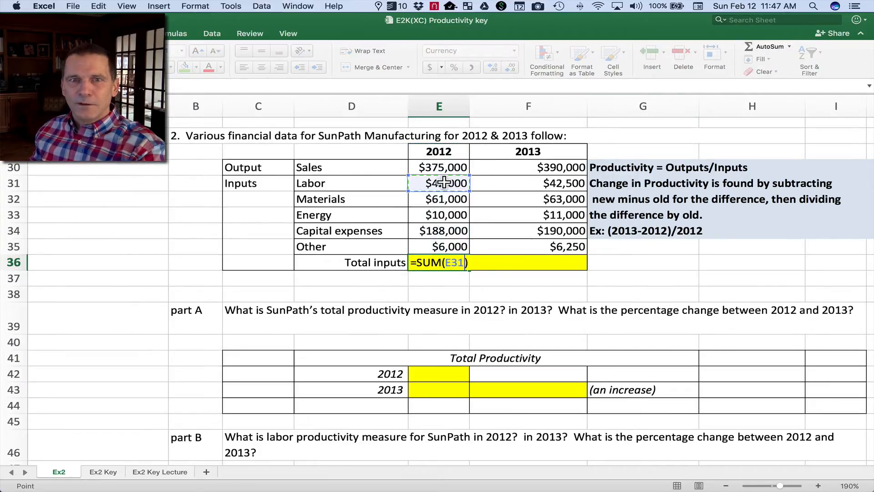
pyautogui.moveTo(444, 182); pyautogui.dragTo(442, 246)
pyautogui.press('Return')
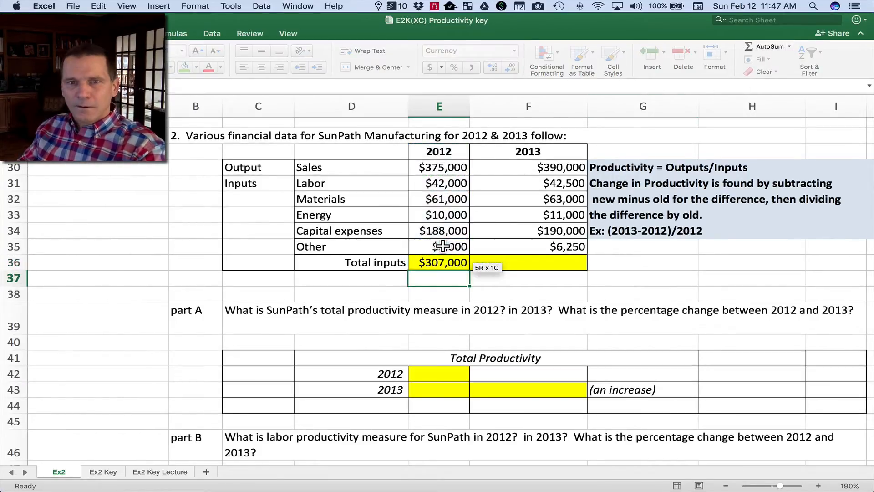
# Copy the total inputs formula from E36 across to F36.
pyautogui.click(568, 260)
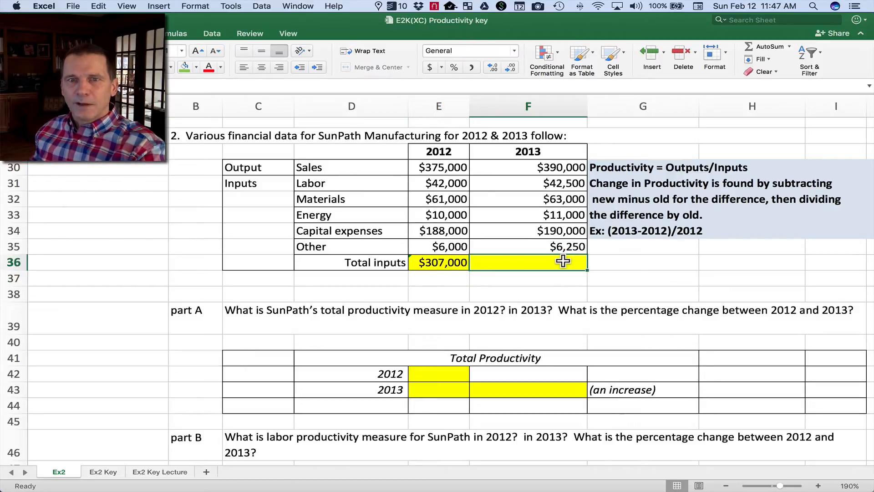
pyautogui.click(453, 262)
pyautogui.moveTo(467, 269); pyautogui.dragTo(585, 270)
pyautogui.click(627, 266)
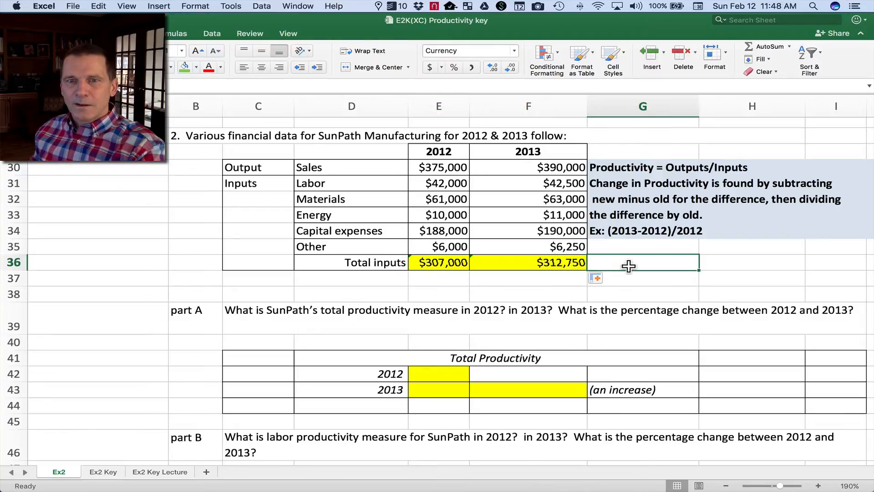
# Re-create the 2013 total in F36 with AutoSum over F31:F35, and clear the cell.
pyautogui.click(537, 267)
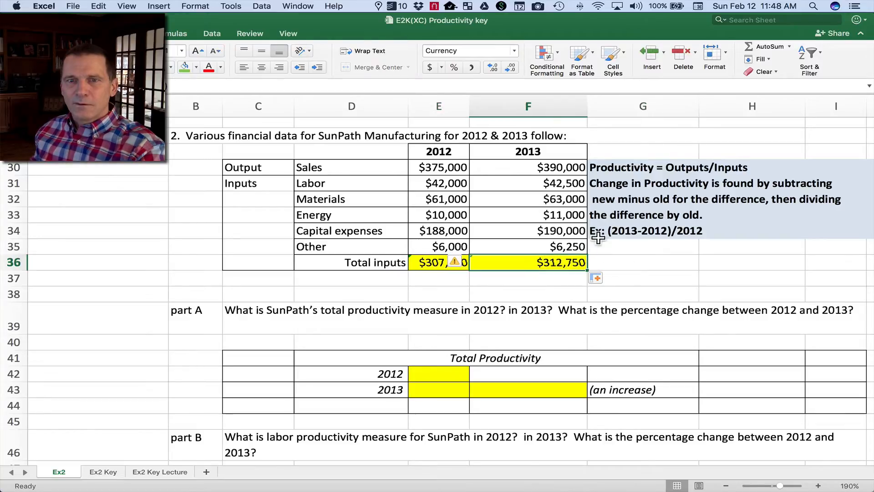
pyautogui.click(763, 46)
pyautogui.moveTo(523, 183); pyautogui.dragTo(529, 248)
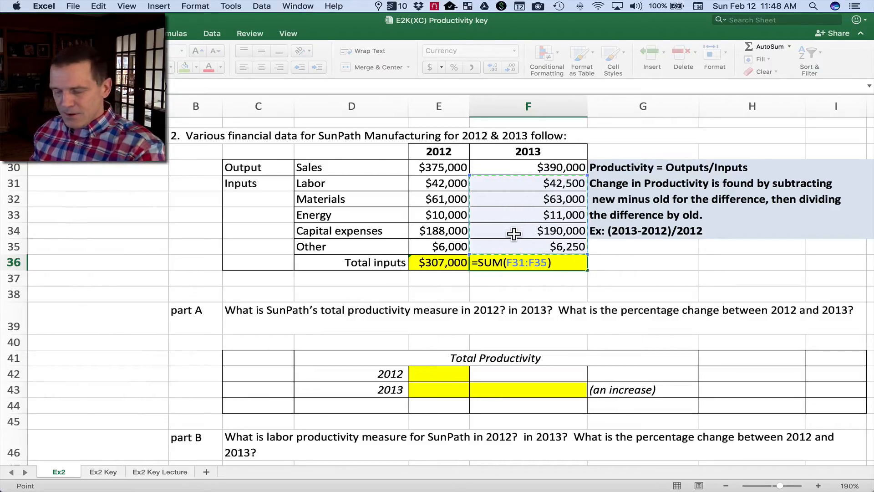
pyautogui.click(586, 269)
pyautogui.click(663, 274)
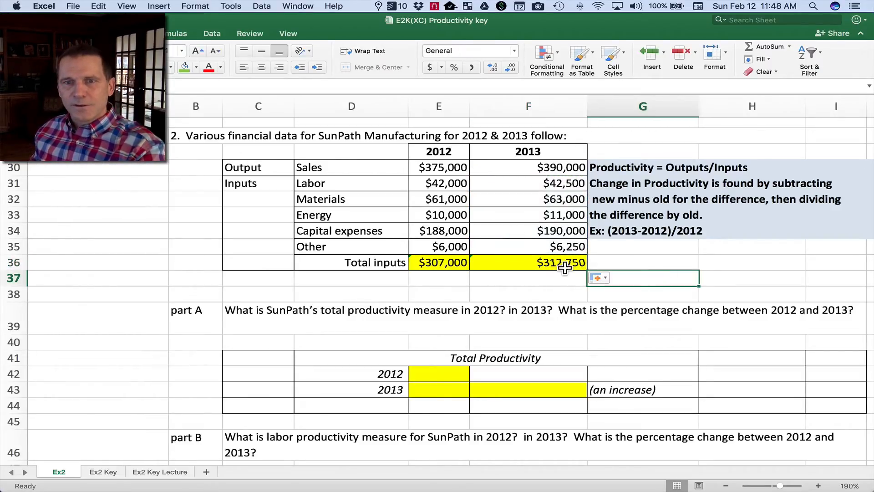
pyautogui.click(545, 264)
pyautogui.press('Delete')
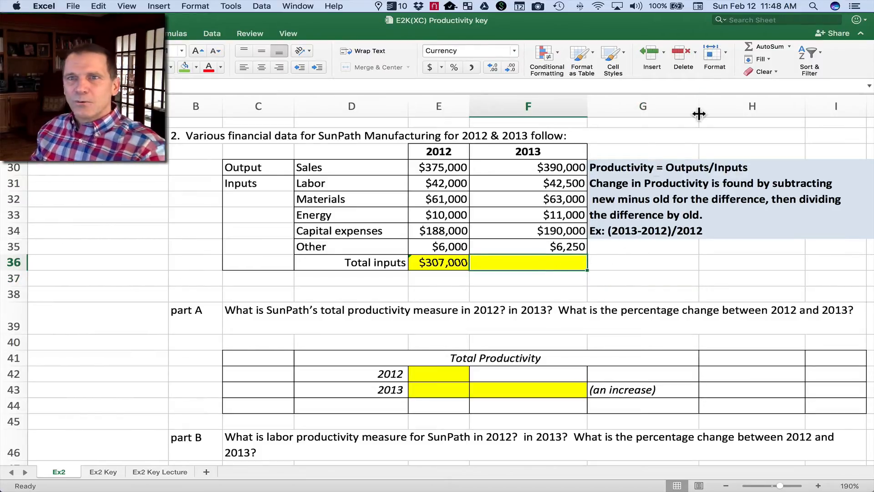
pyautogui.click(765, 45)
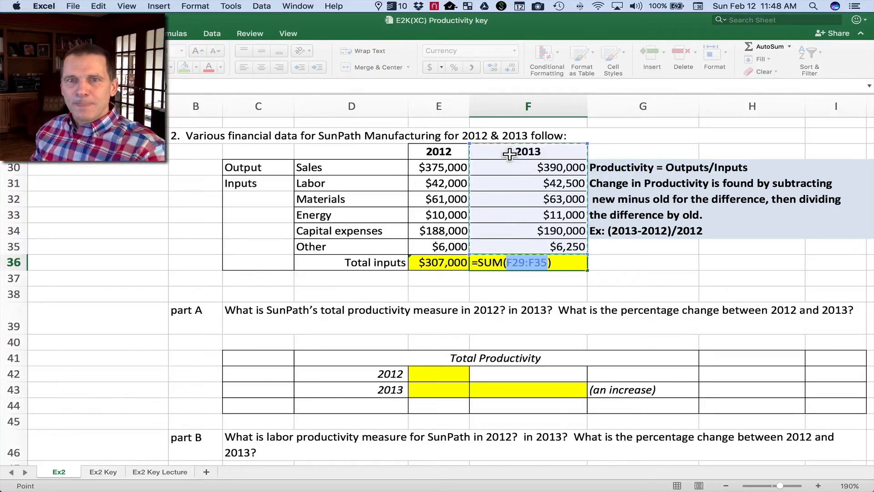
pyautogui.click(518, 199)
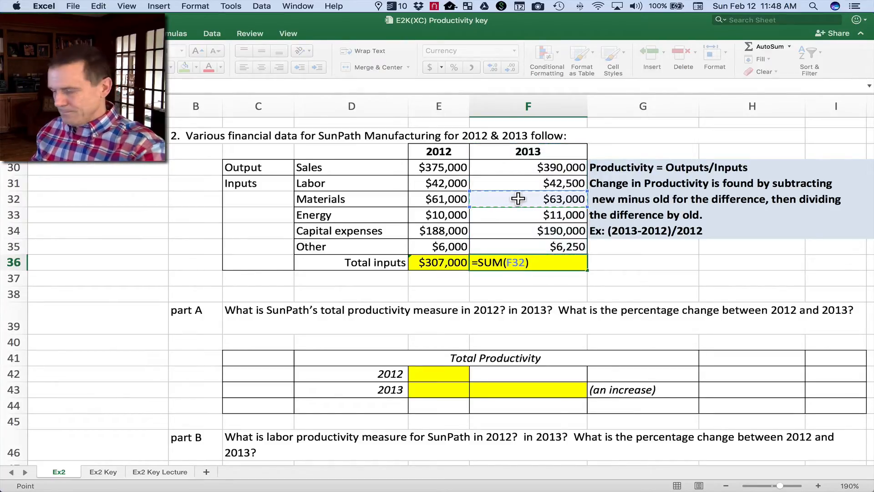
pyautogui.press('BackSpace')
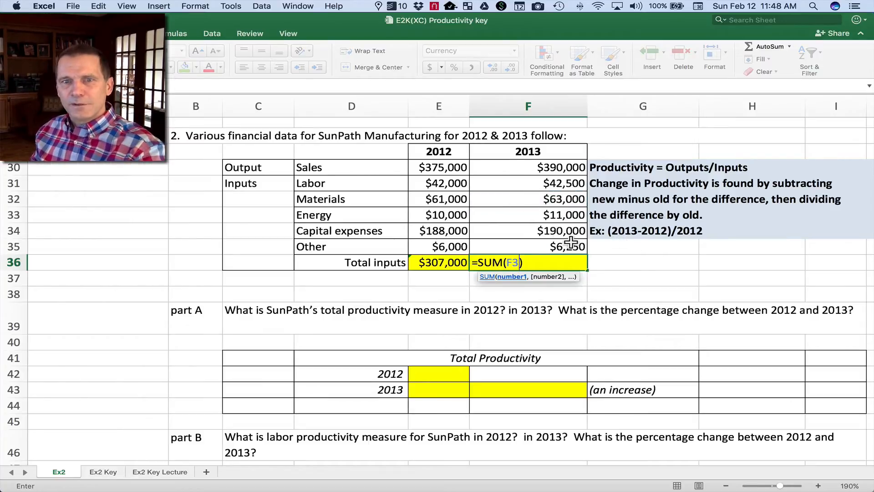
pyautogui.press('Escape')
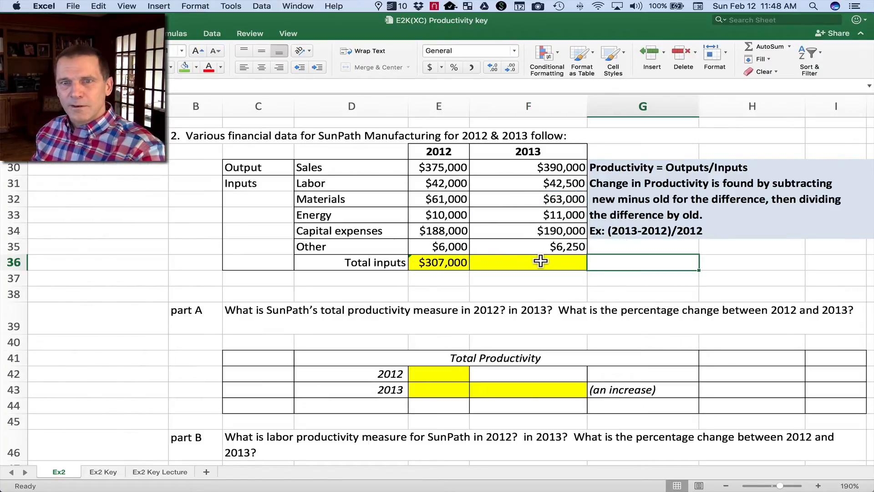
pyautogui.click(637, 268)
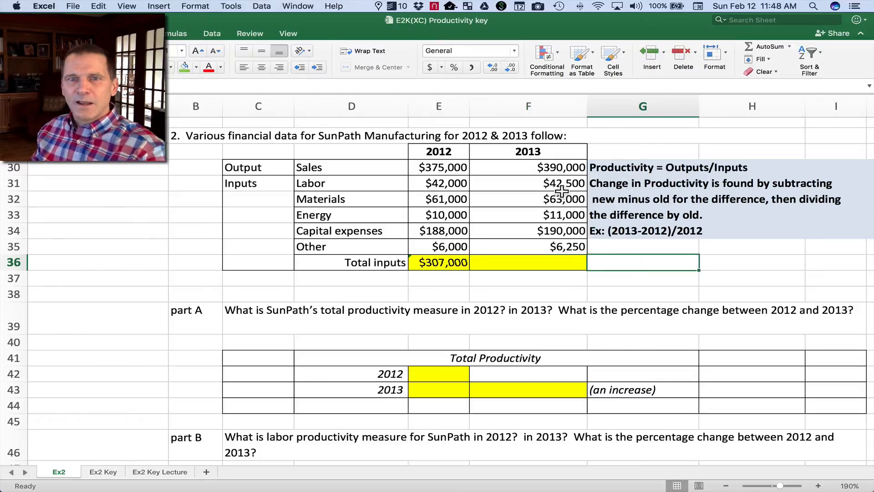
# Clear the 2013 materials cost in F32 and total F31:F35 in F36 with AutoSum.
pyautogui.click(518, 196)
pyautogui.press('Delete')
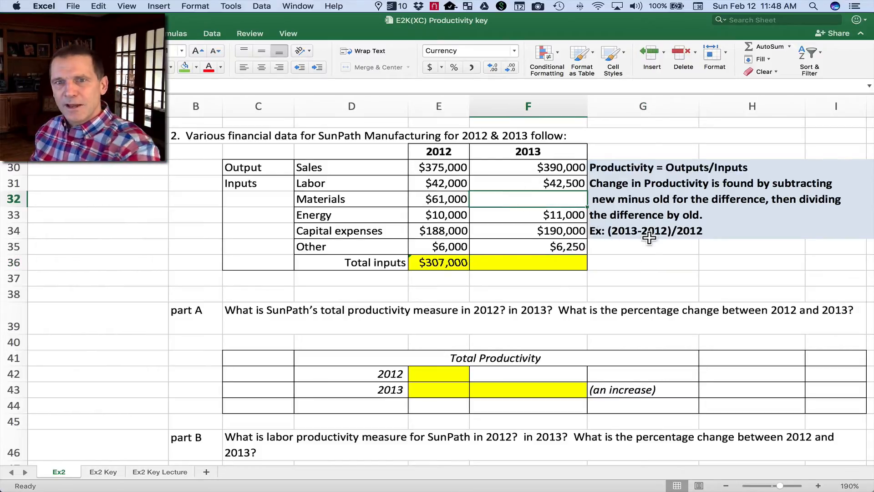
pyautogui.click(654, 244)
pyautogui.click(576, 261)
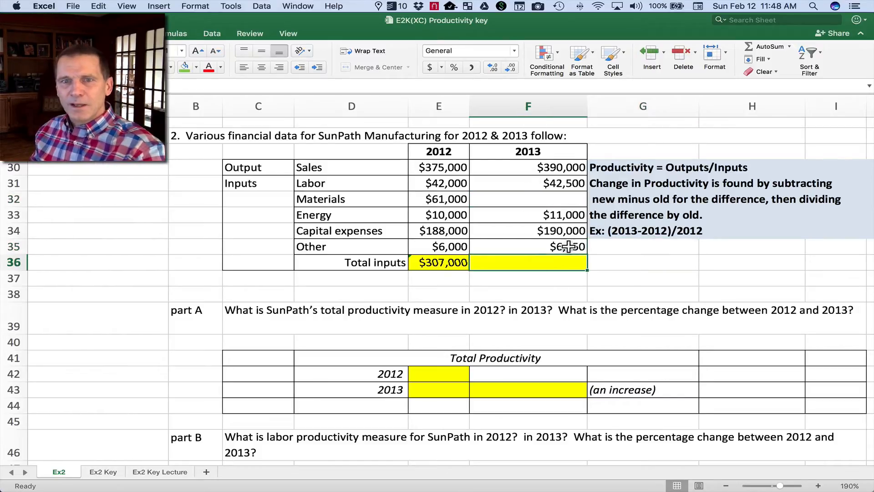
pyautogui.click(755, 44)
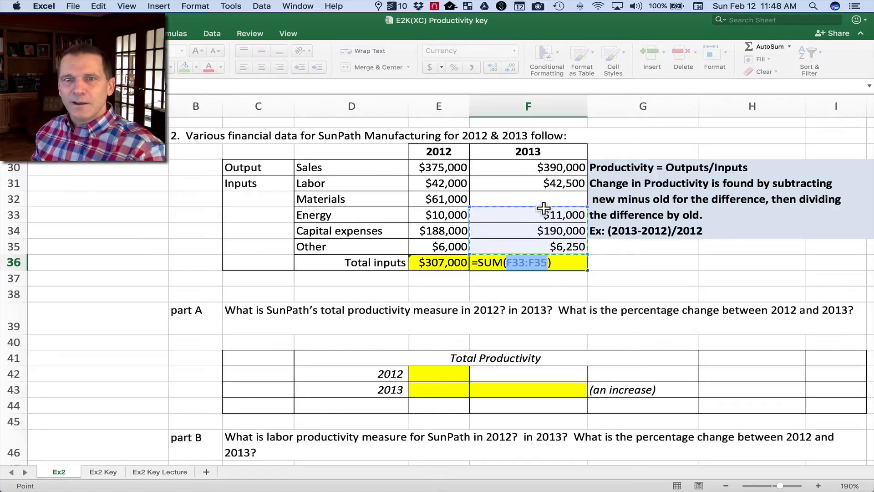
pyautogui.moveTo(514, 244); pyautogui.dragTo(512, 182)
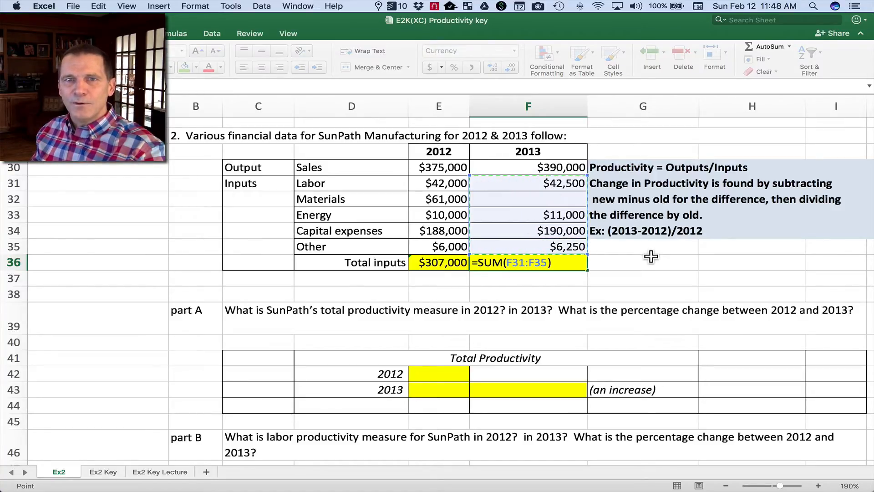
pyautogui.press('Return')
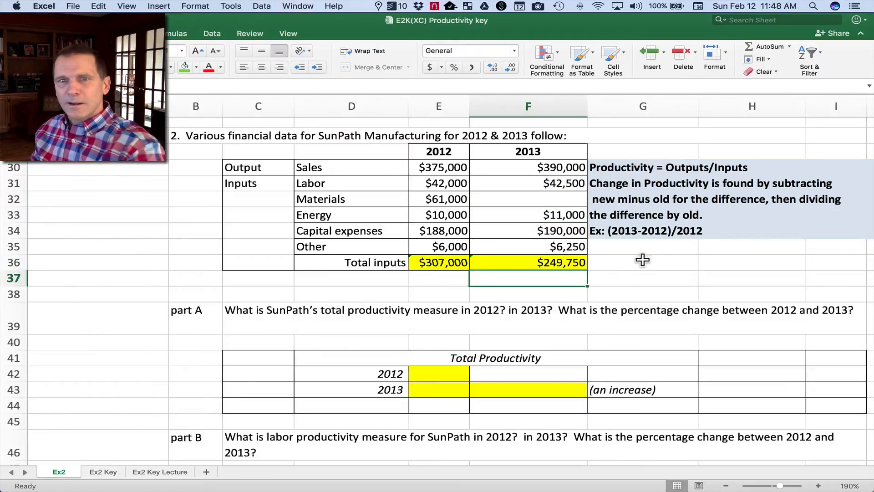
# Enter 60,000 as the 2013 materials cost in F32, and undo the recent edits to F32 and F36.
pyautogui.click(552, 260)
pyautogui.click(552, 197)
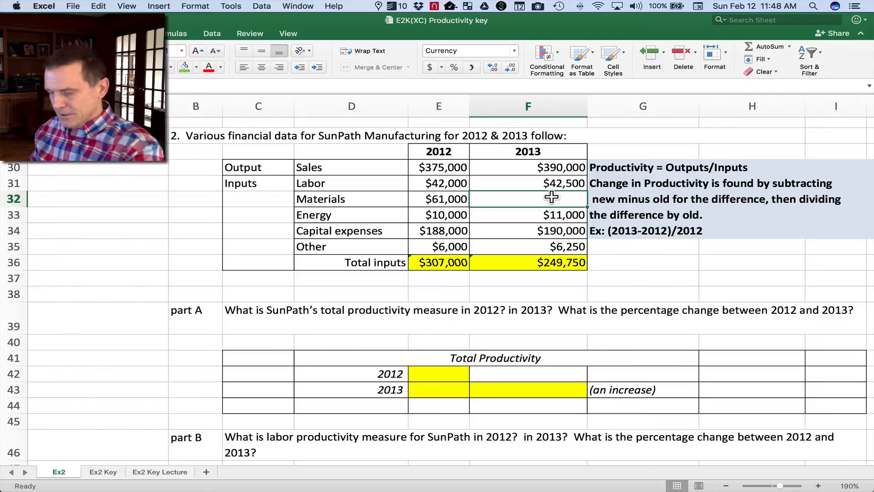
pyautogui.write('6')
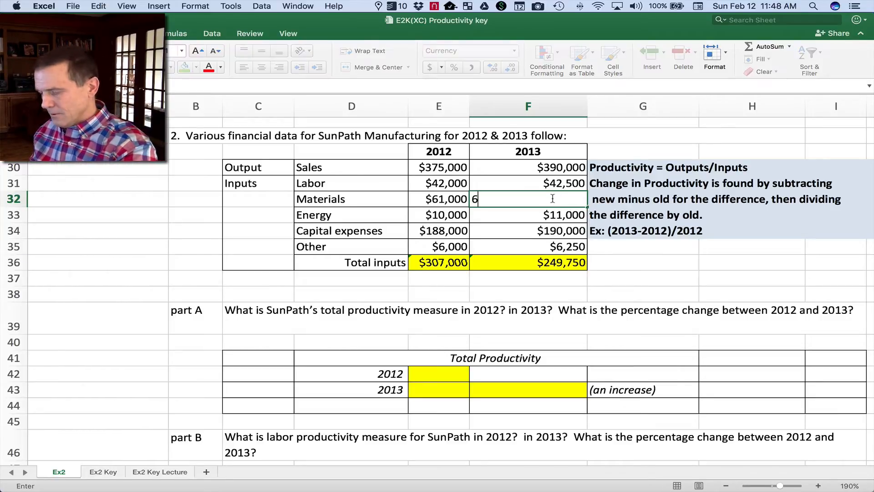
pyautogui.write('0,000')
pyautogui.click(663, 259)
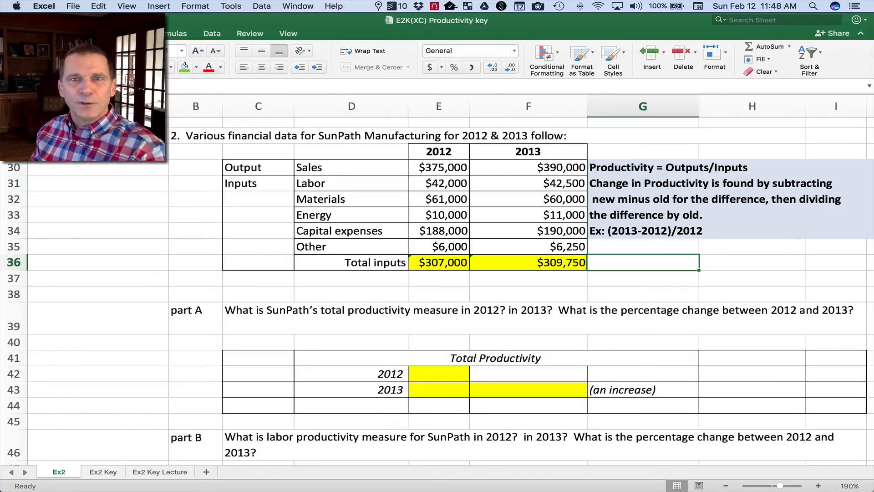
pyautogui.press('super+z')
pyautogui.press('super+z')
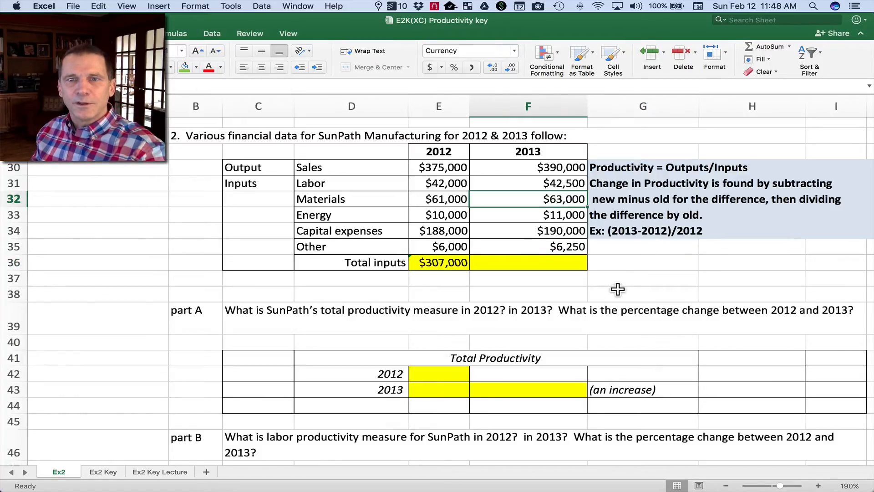
# Total the 2013 inputs F31:F35 in F36 with AutoSum, leaving out the year and sales cells.
pyautogui.click(556, 264)
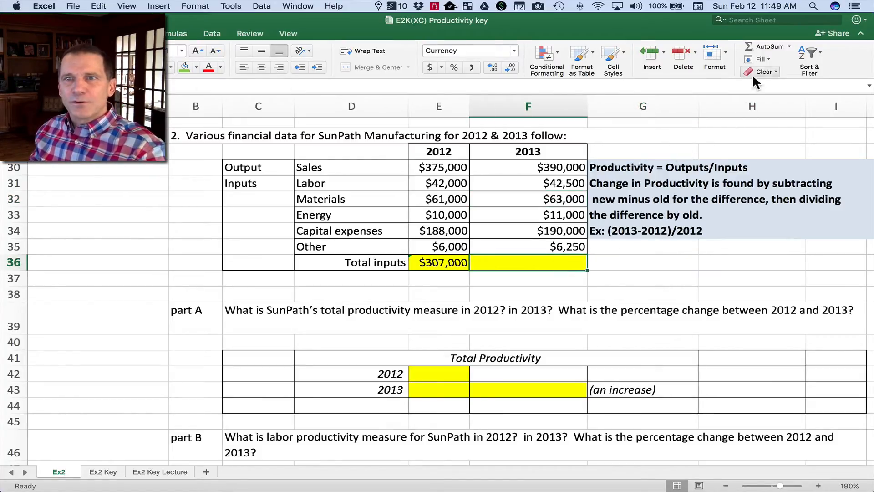
pyautogui.click(774, 46)
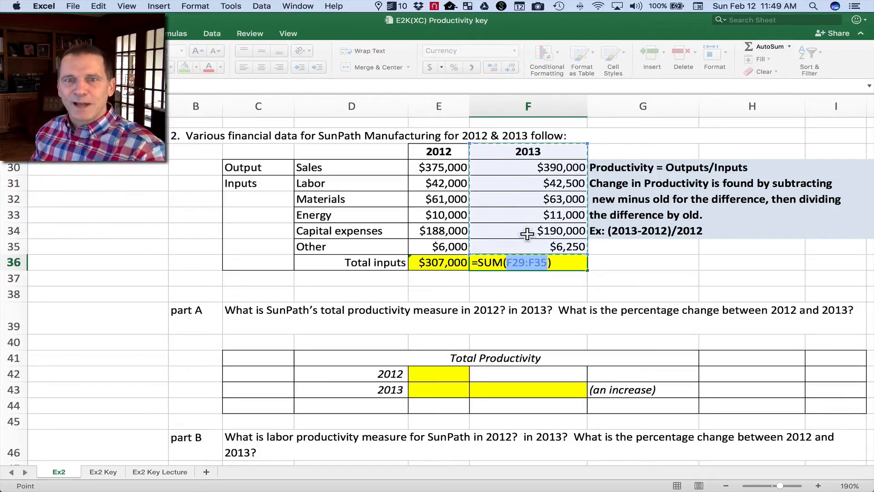
pyautogui.moveTo(525, 246); pyautogui.dragTo(495, 185)
pyautogui.press('Return')
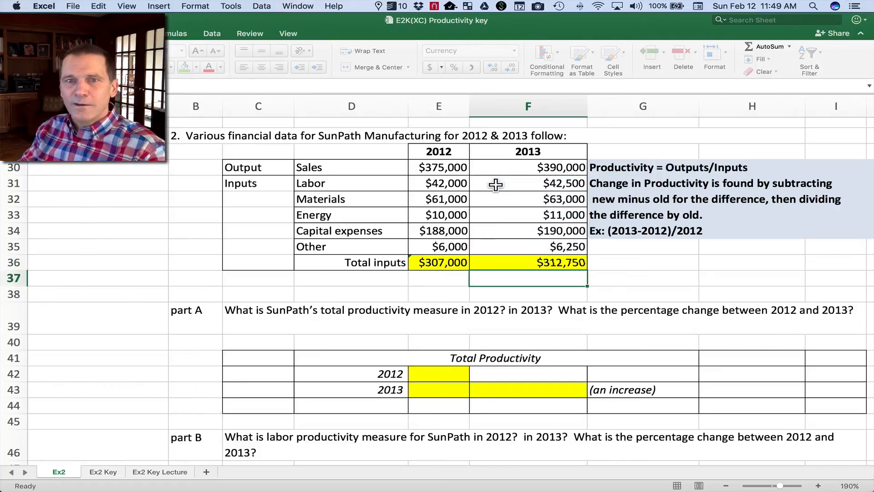
pyautogui.click(636, 269)
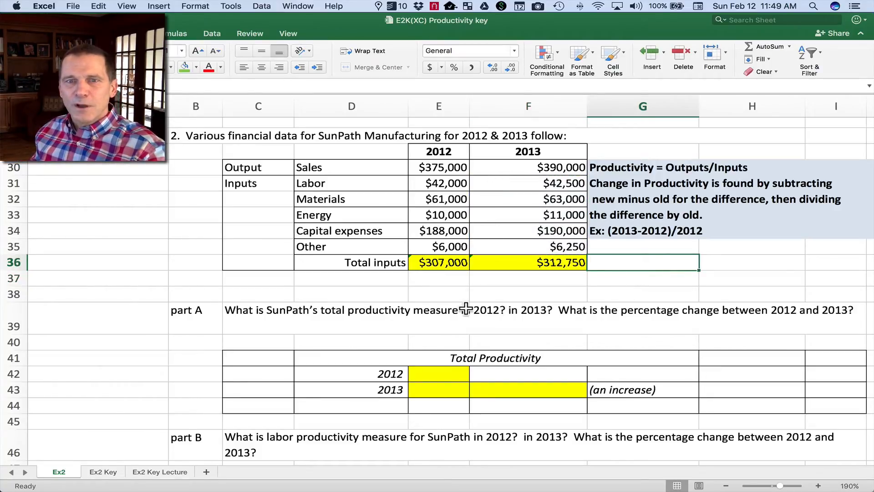
# Calculate the 2012 total productivity in E42 as sales divided by total inputs, =E30/E36.
pyautogui.scroll(-3, 441, 309)
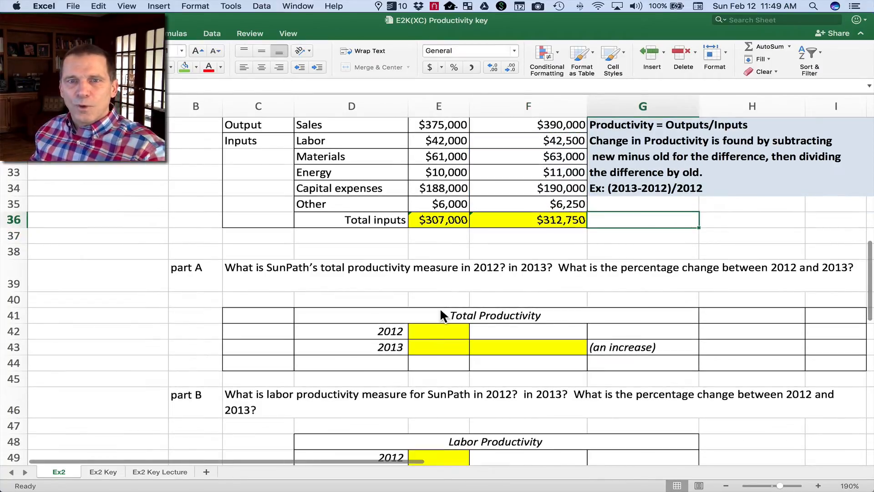
pyautogui.scroll(3, 441, 310)
pyautogui.scroll(1, 440, 310)
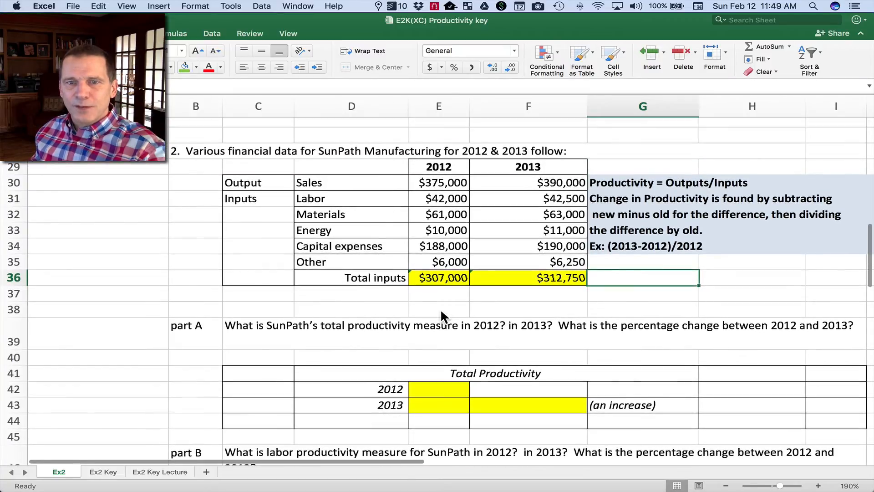
pyautogui.scroll(-1, 440, 310)
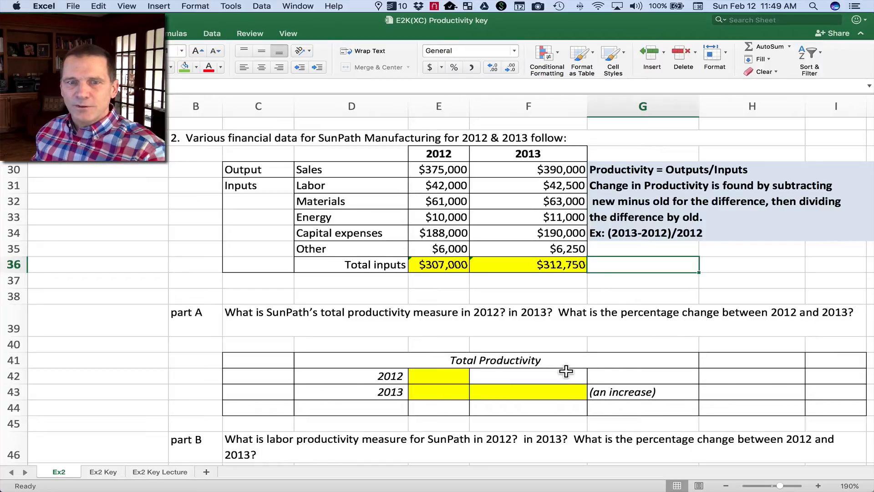
pyautogui.click(446, 375)
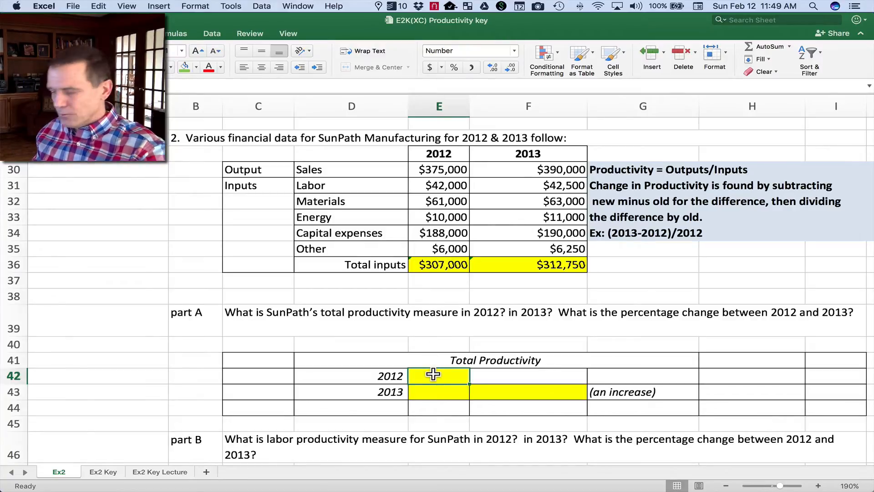
pyautogui.write('=')
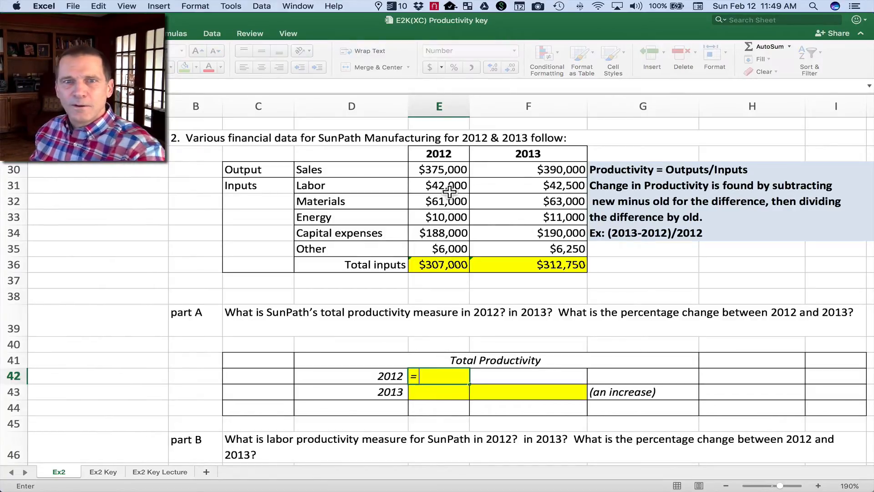
pyautogui.click(441, 170)
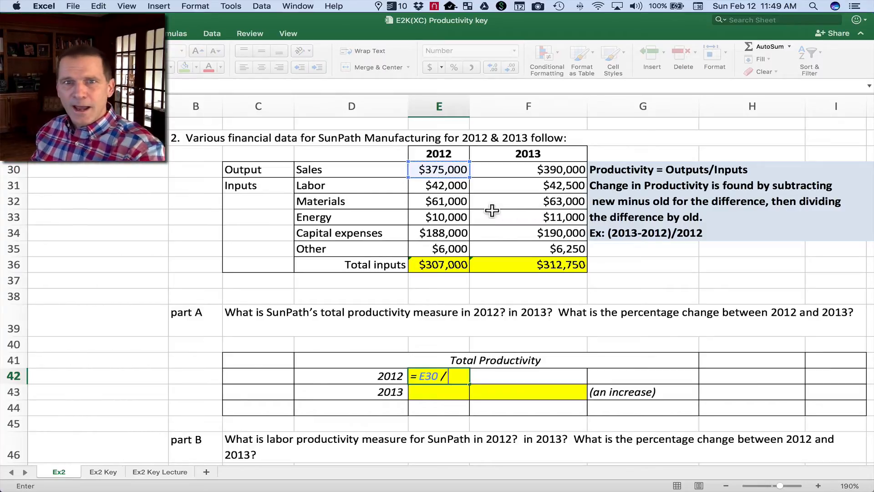
pyautogui.click(440, 265)
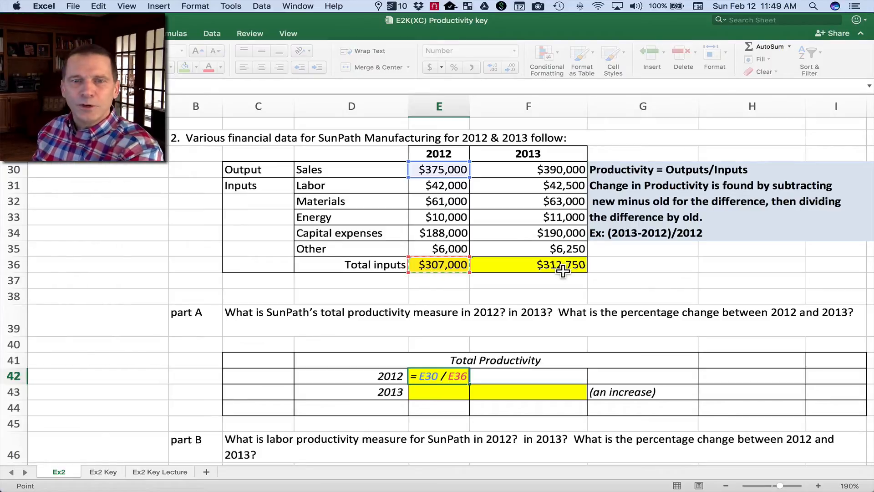
pyautogui.press('Return')
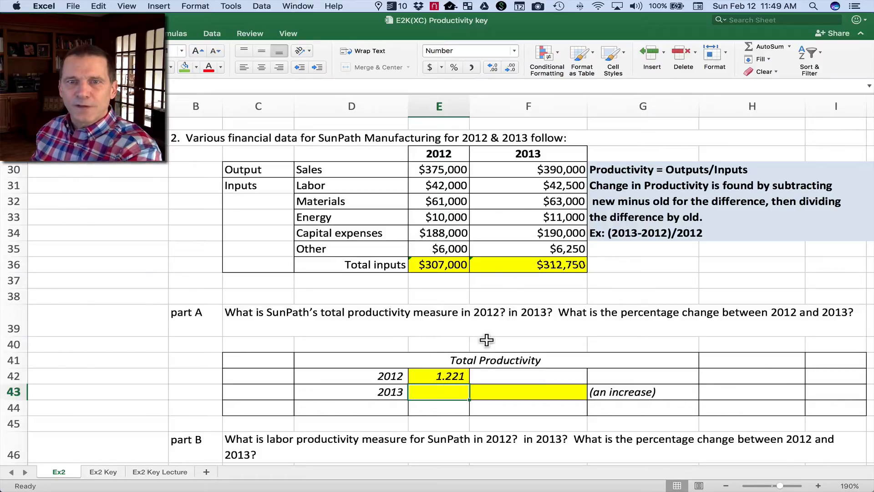
# Calculate the 2013 total productivity in E43 as sales divided by total inputs, =F30/F36.
pyautogui.write('=')
pyautogui.click(551, 168)
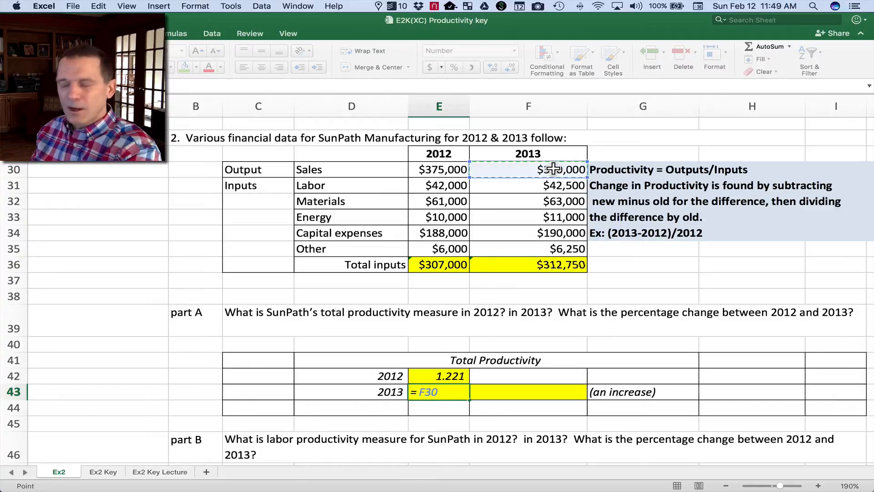
pyautogui.write('/')
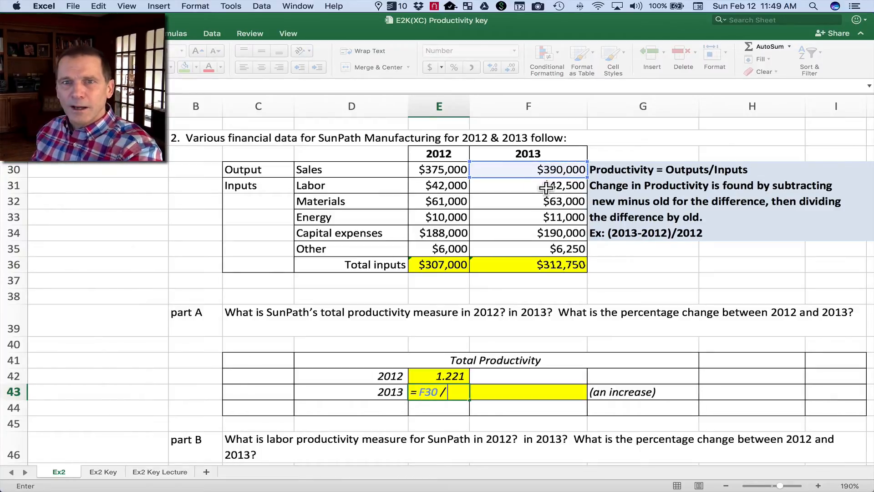
pyautogui.moveTo(548, 186); pyautogui.dragTo(544, 241)
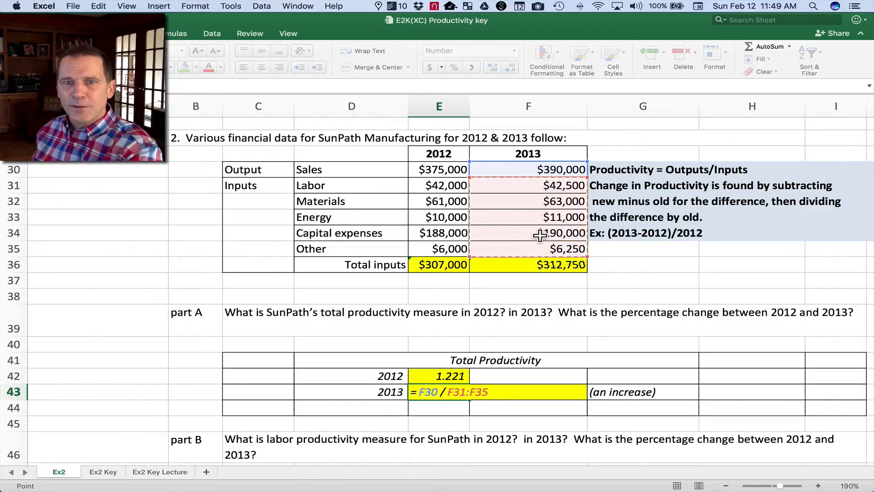
pyautogui.click(533, 267)
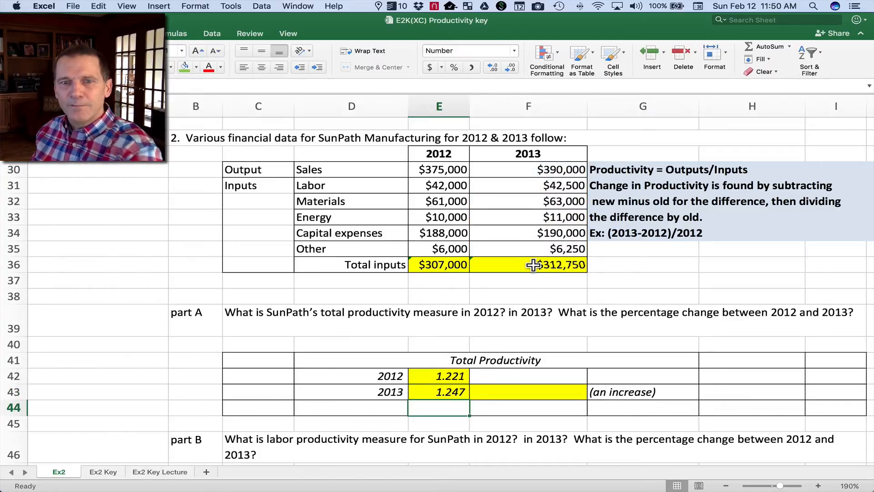
pyautogui.click(459, 391)
pyautogui.click(450, 377)
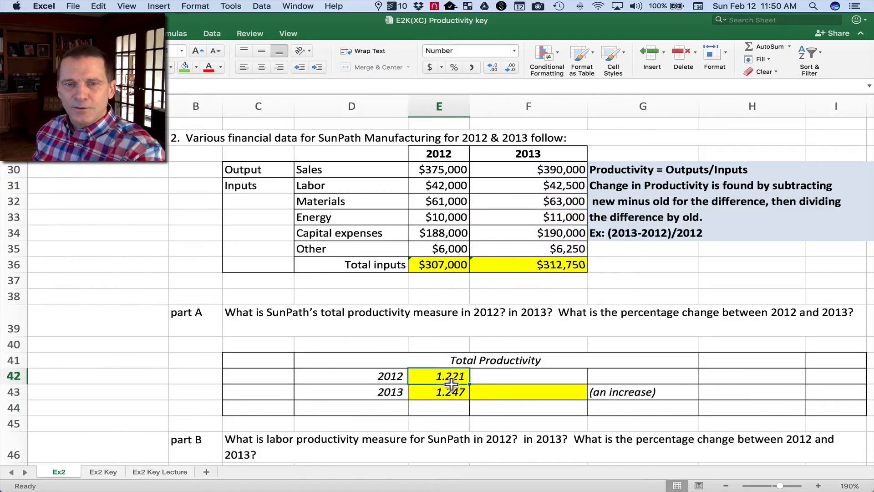
pyautogui.click(451, 390)
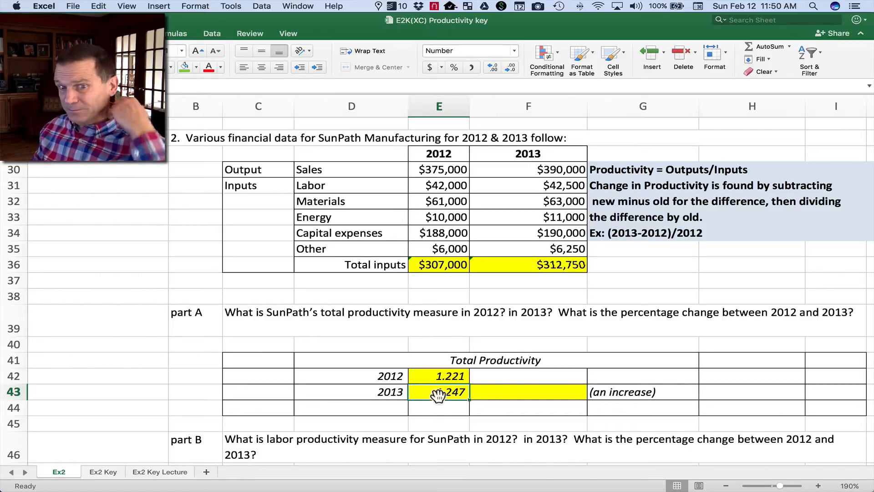
# Enter the percentage change formula =E43-E42/E42 in F43 of the Total Productivity table.
pyautogui.click(517, 392)
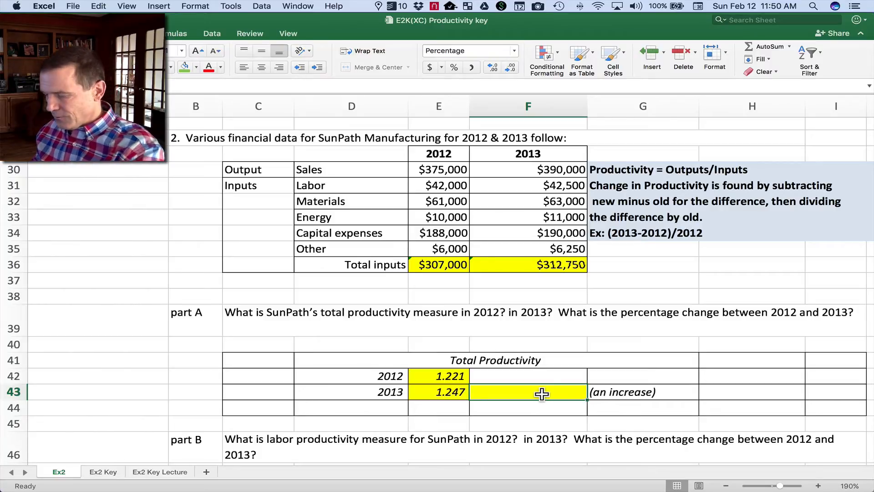
pyautogui.write('=')
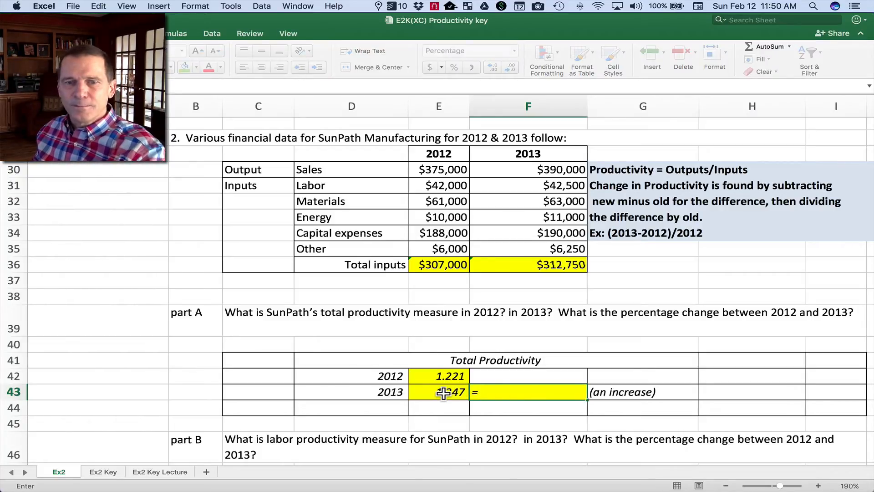
pyautogui.click(444, 393)
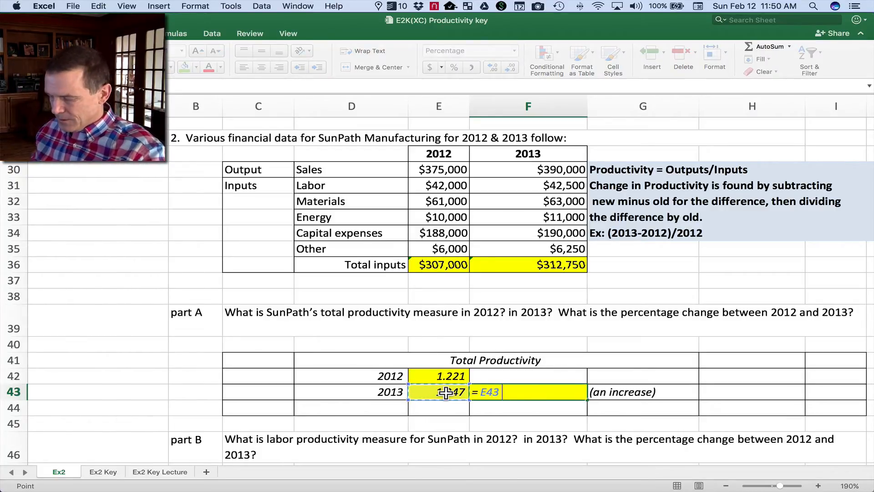
pyautogui.write('-')
pyautogui.click(449, 376)
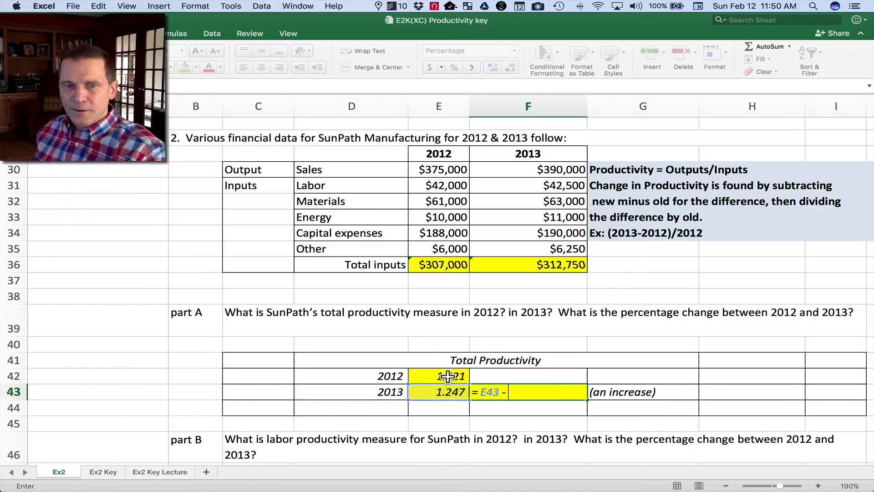
pyautogui.write('/')
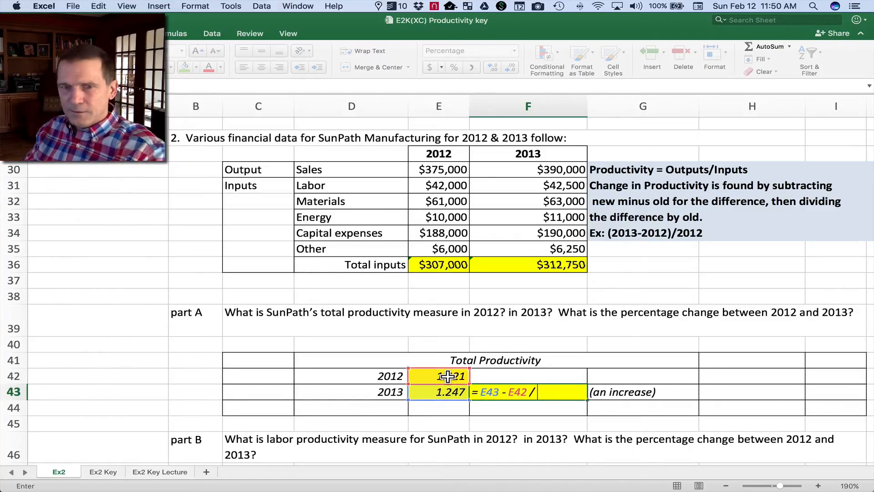
pyautogui.click(448, 375)
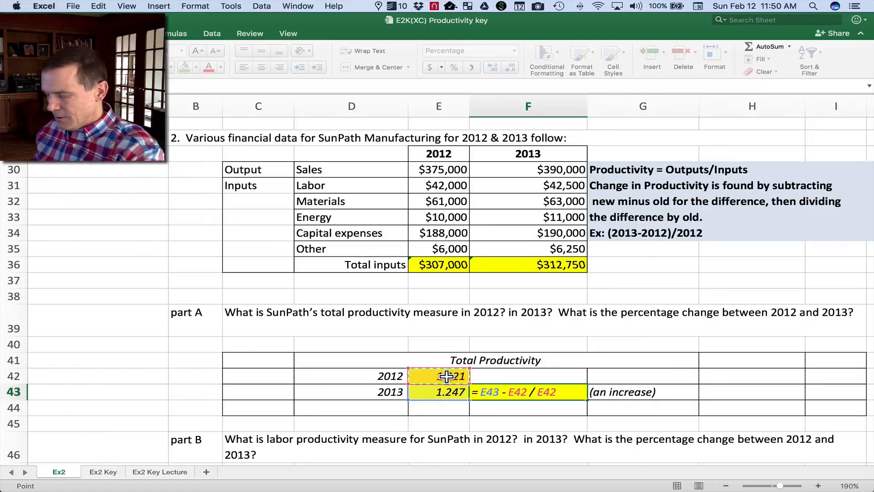
pyautogui.press('Return')
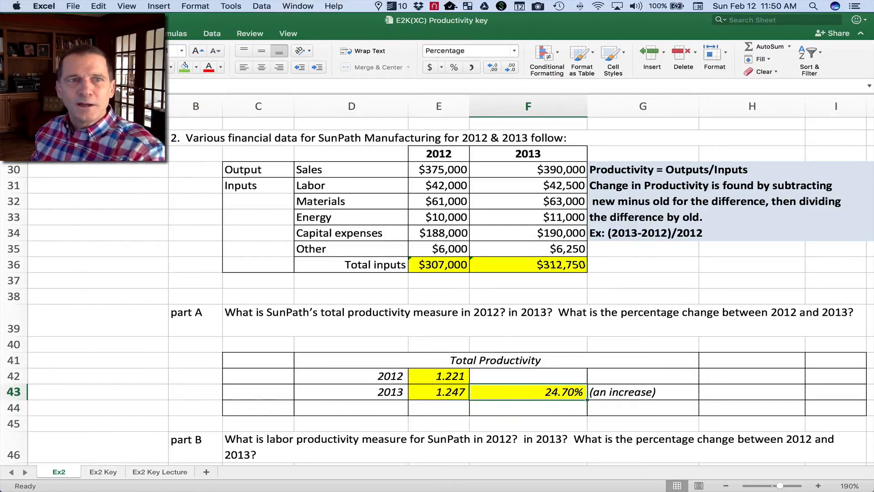
# Add parentheses around the subtraction in F43 so the formula reads =(E43-E42)/E42.
pyautogui.press('F2')
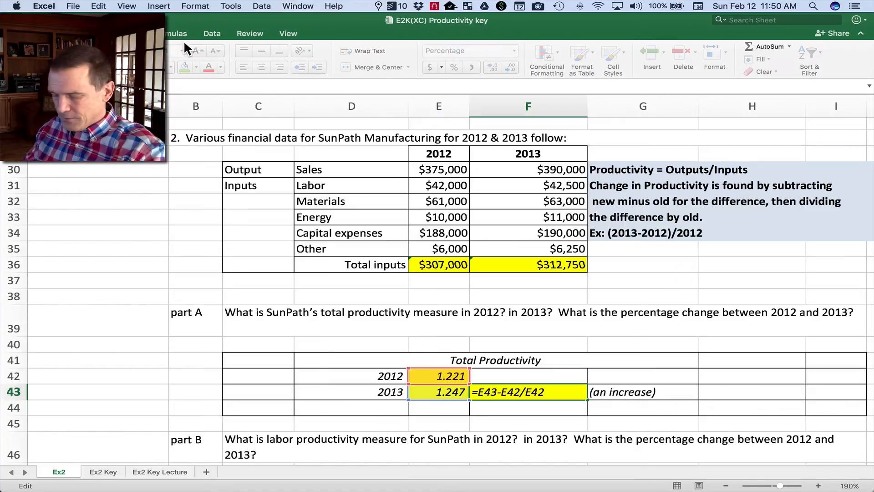
pyautogui.write('(')
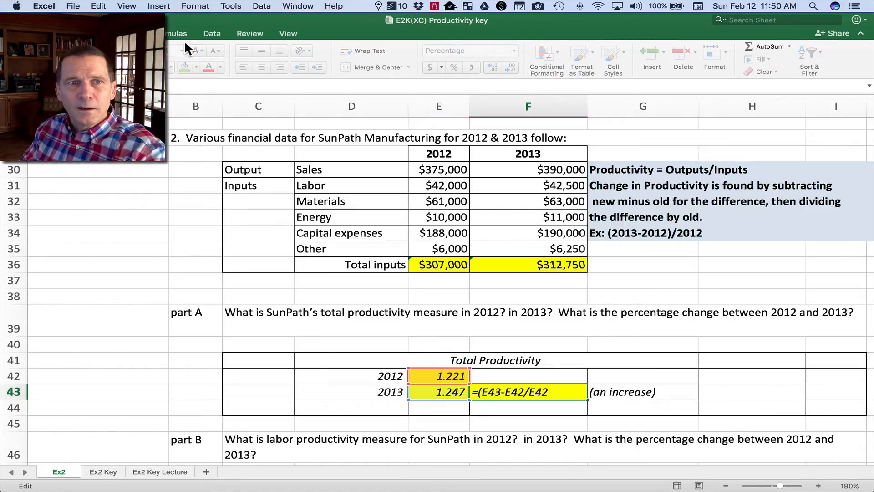
pyautogui.write(')')
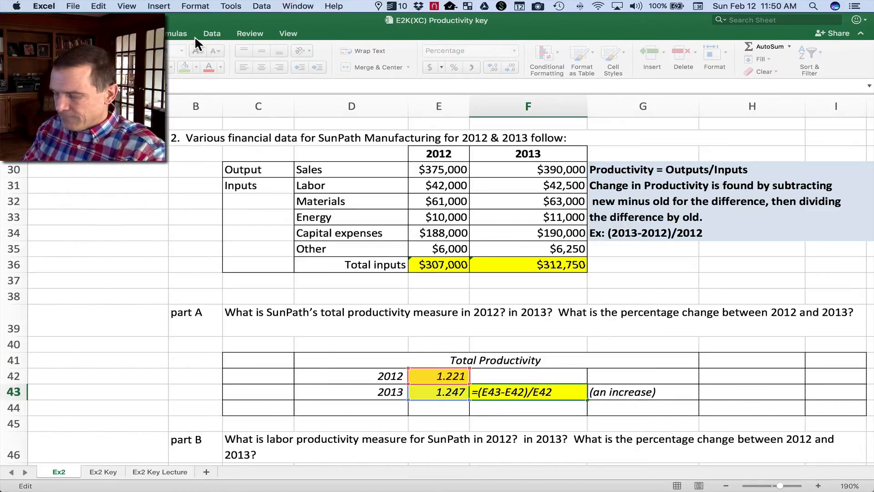
pyautogui.press('Return')
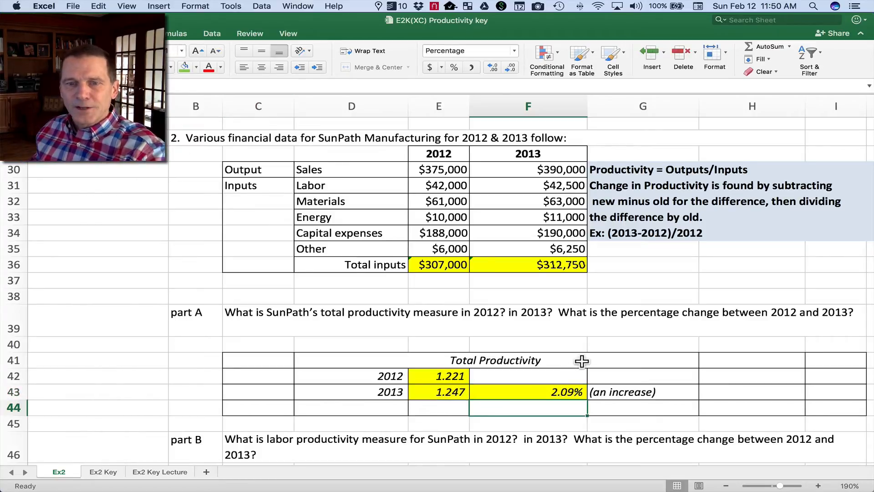
pyautogui.click(522, 392)
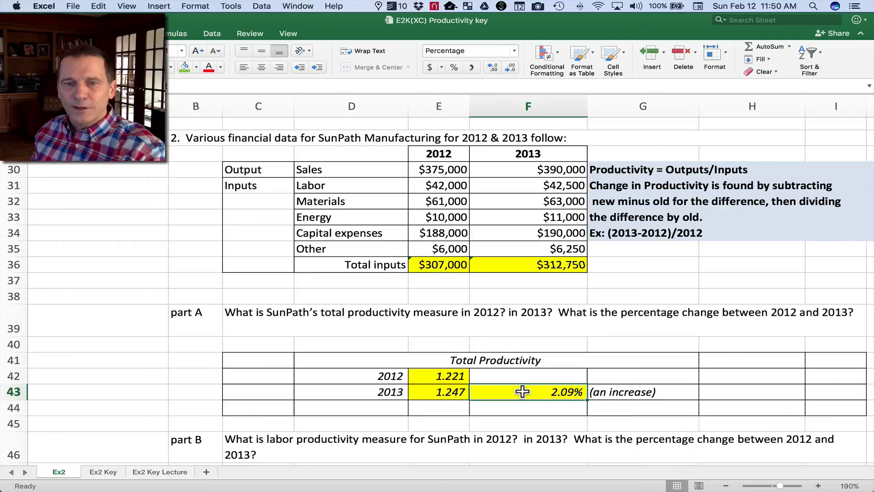
# Hide rows 39 to 45, which hold the part A question and the Total Productivity table.
pyautogui.scroll(-6, 522, 391)
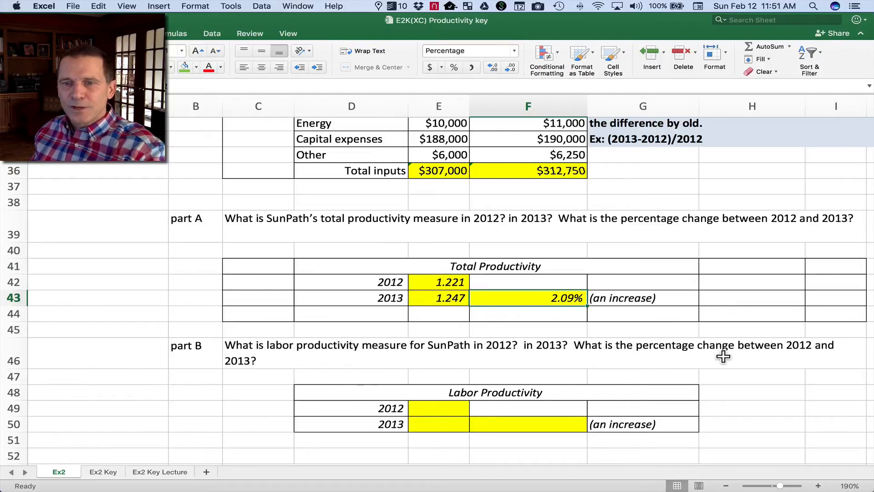
pyautogui.scroll(1, 371, 378)
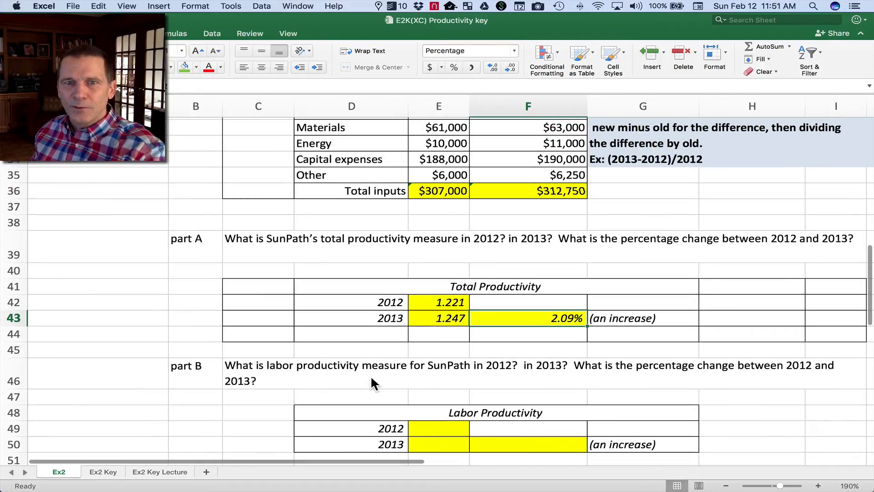
pyautogui.scroll(1, 370, 375)
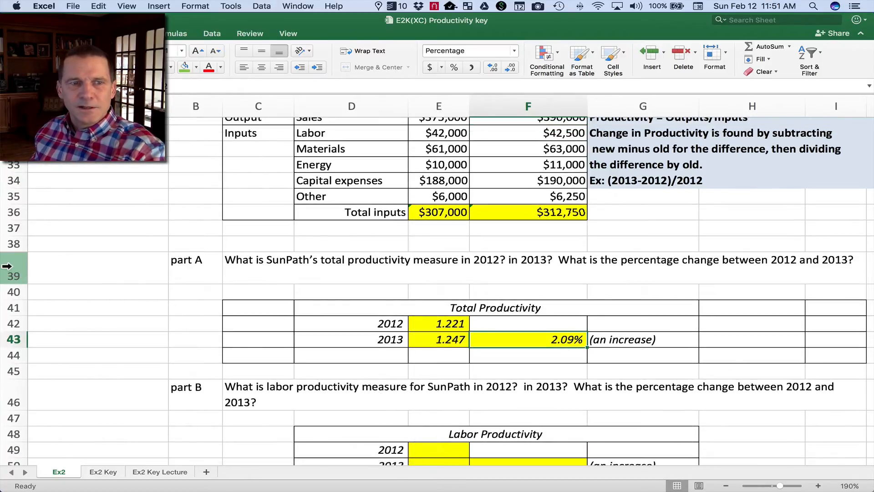
pyautogui.moveTo(14, 273); pyautogui.dragTo(2, 390)
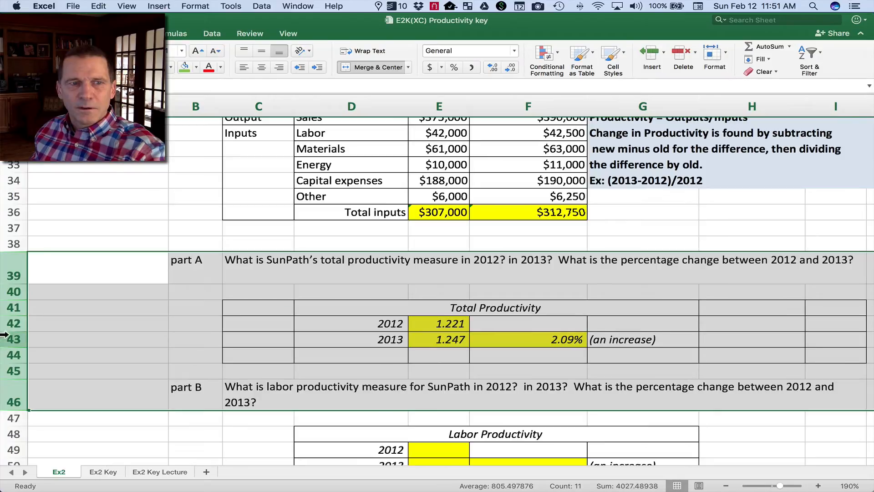
pyautogui.click(2, 337)
pyautogui.moveTo(3, 272); pyautogui.dragTo(2, 371)
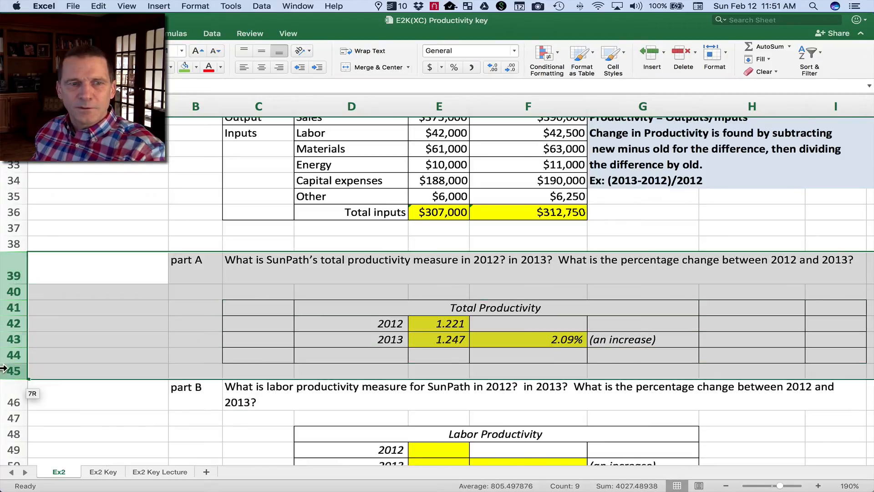
pyautogui.rightClick(4, 323)
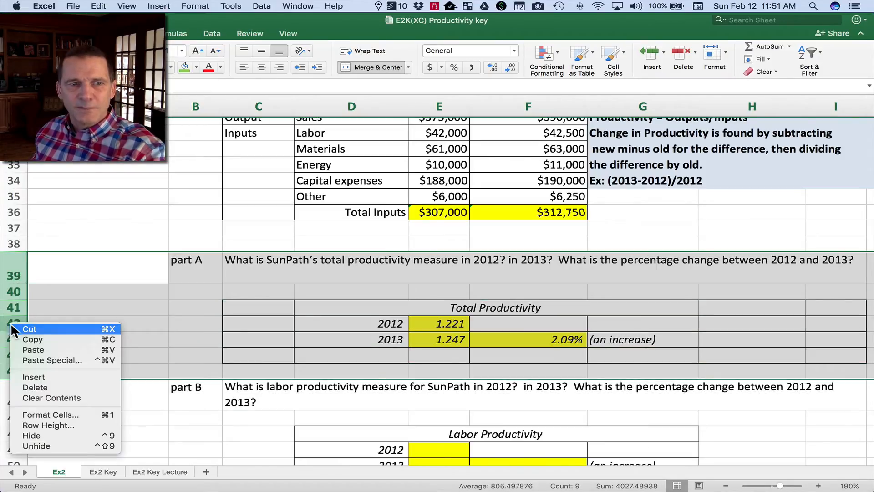
pyautogui.click(49, 434)
# Calculate the 2012 labor productivity in E49 as sales divided by labor, =E30/E31.
pyautogui.scroll(5, 307, 332)
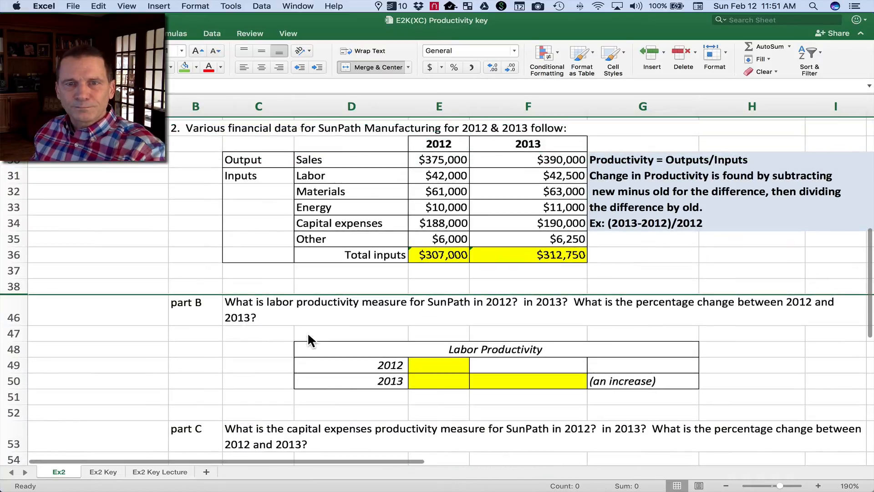
pyautogui.scroll(-1, 410, 445)
pyautogui.click(434, 437)
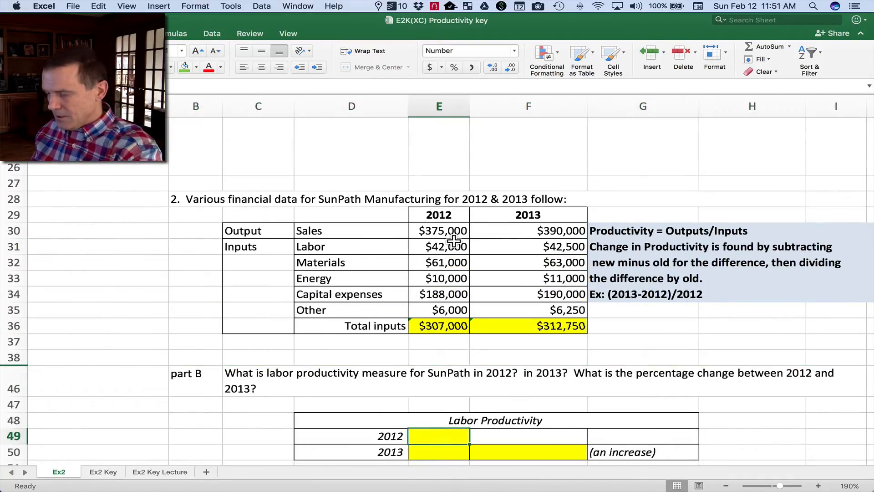
pyautogui.click(433, 232)
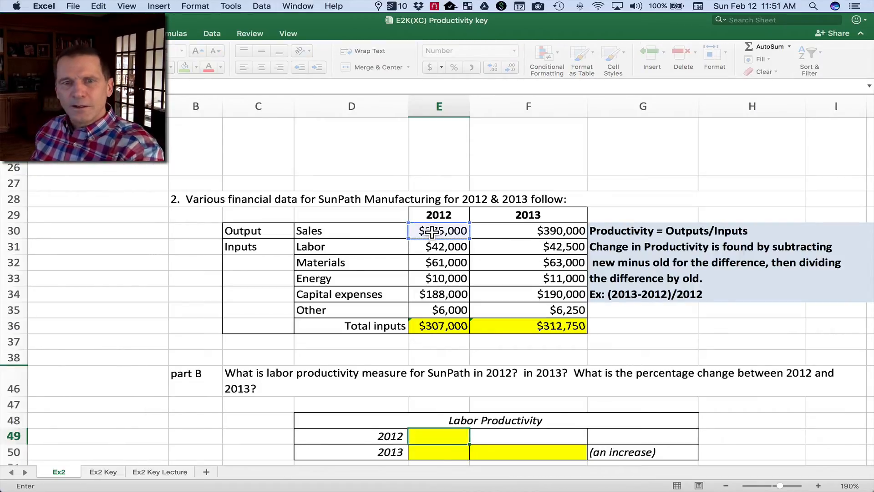
pyautogui.click(442, 247)
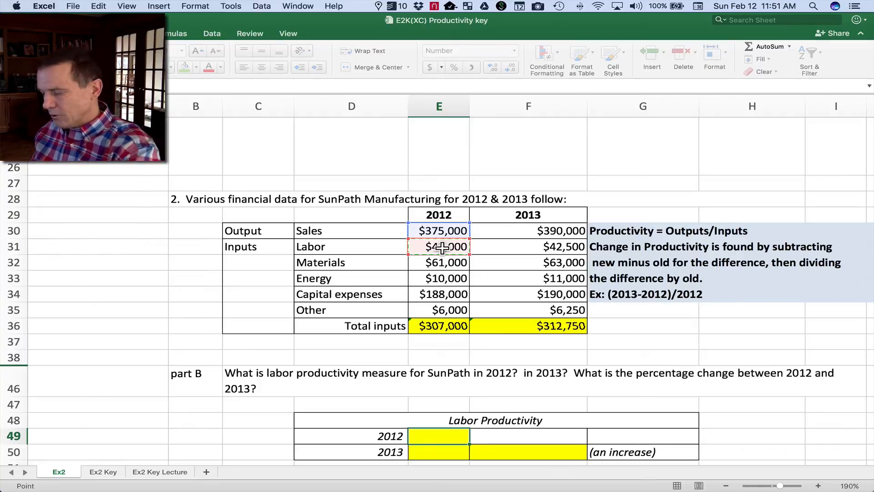
pyautogui.press('Return')
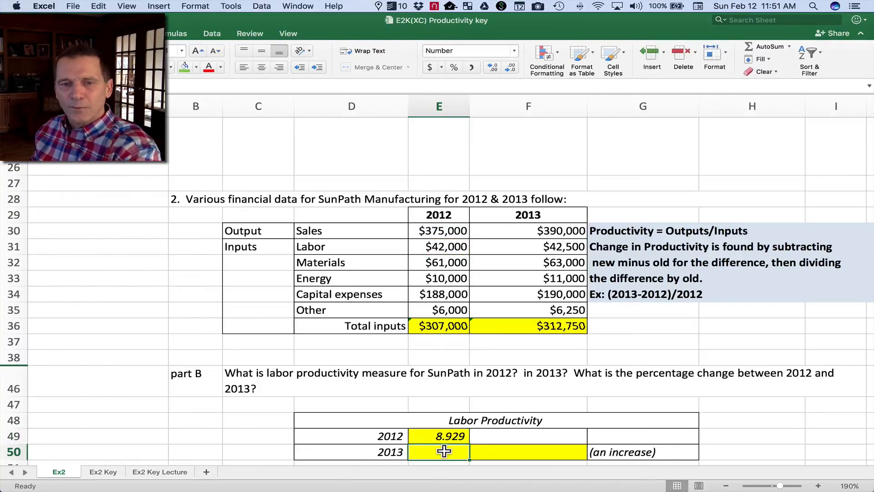
# Calculate the 2013 labor productivity in E50 as sales divided by labor, =F30/F31.
pyautogui.click(531, 231)
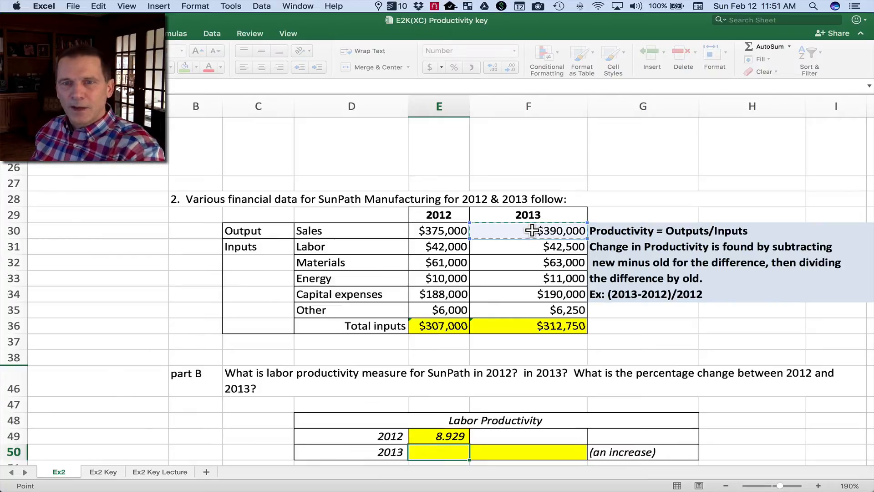
pyautogui.write('/')
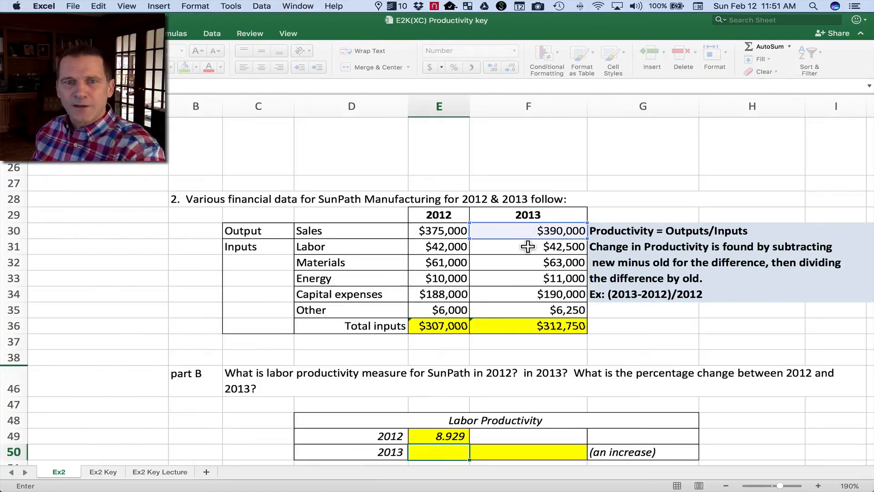
pyautogui.click(522, 247)
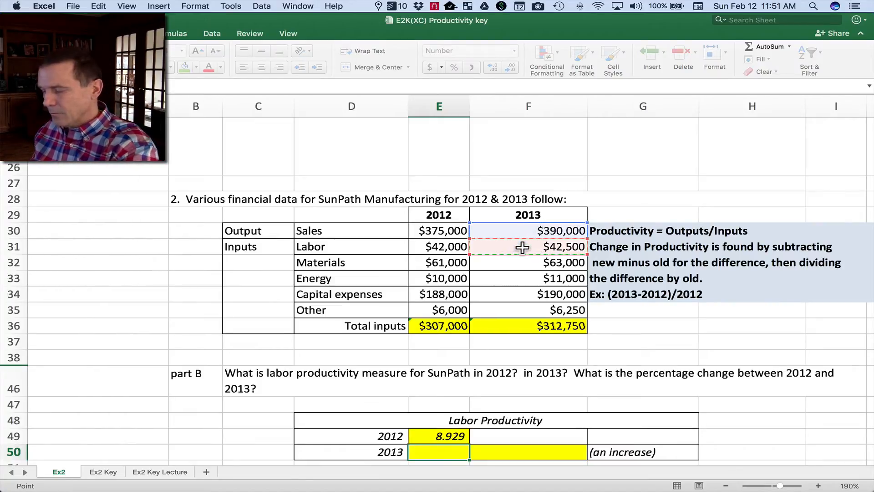
pyautogui.press('Return')
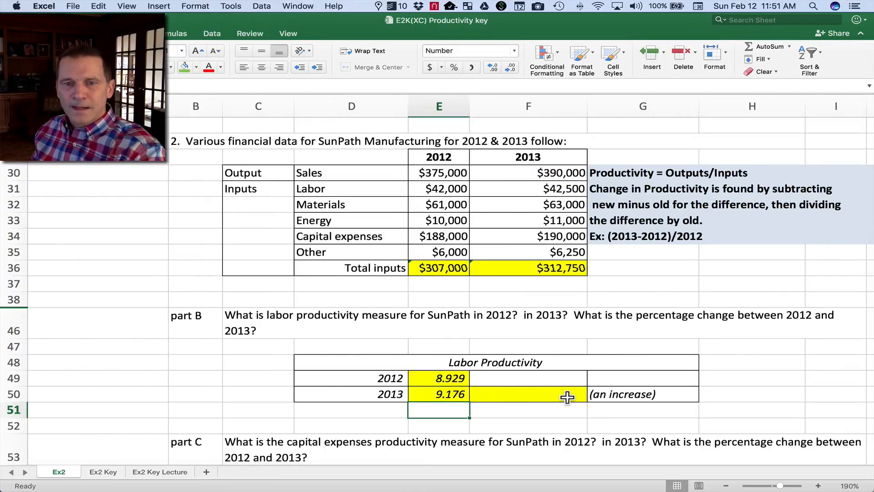
# Calculate the labor productivity percentage change in F50 with the formula =(E50-E49)/E49.
pyautogui.click(565, 393)
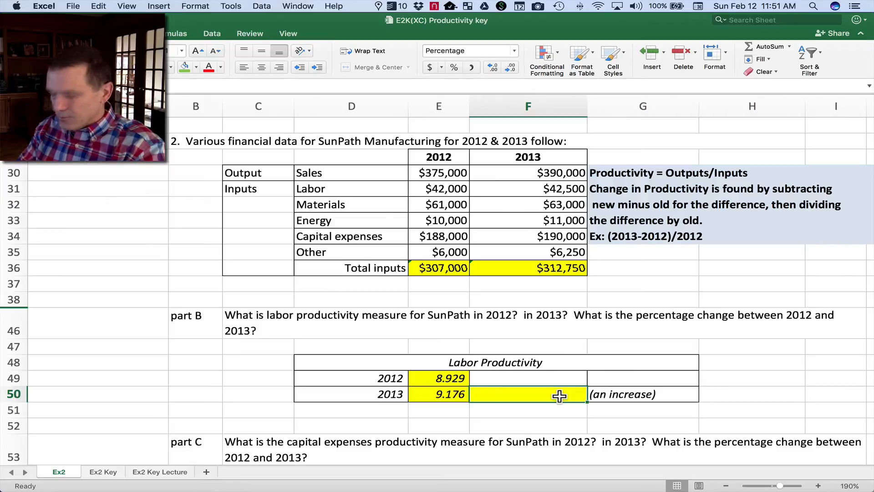
pyautogui.write('=(')
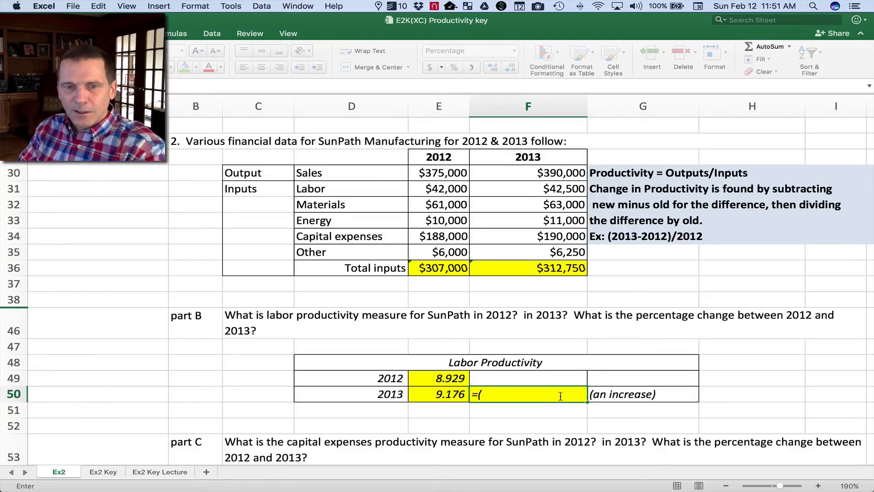
pyautogui.click(450, 394)
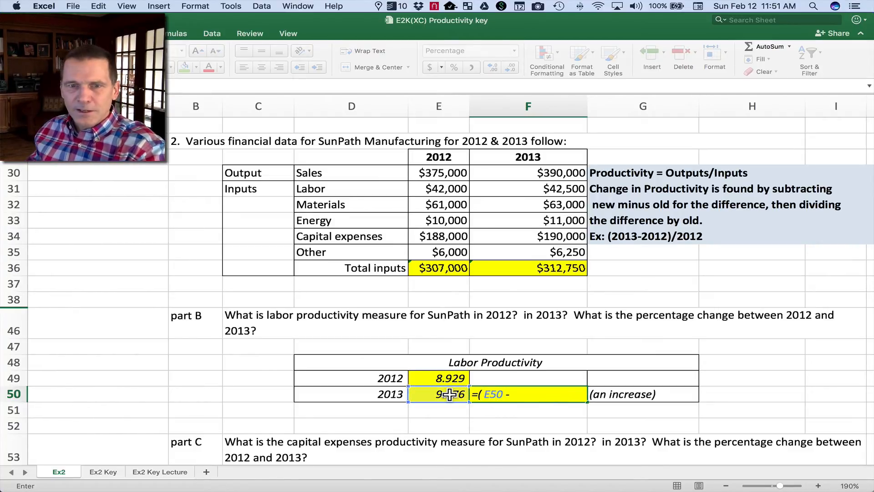
pyautogui.click(445, 378)
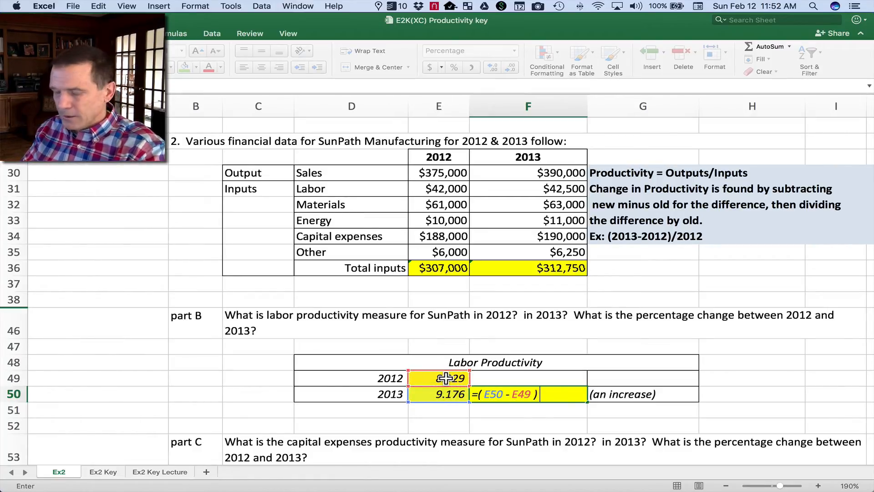
pyautogui.click(439, 378)
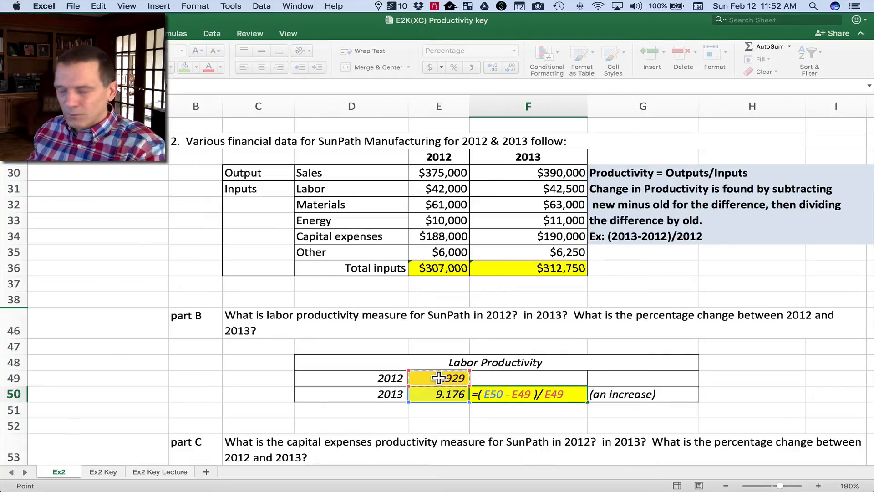
pyautogui.press('Return')
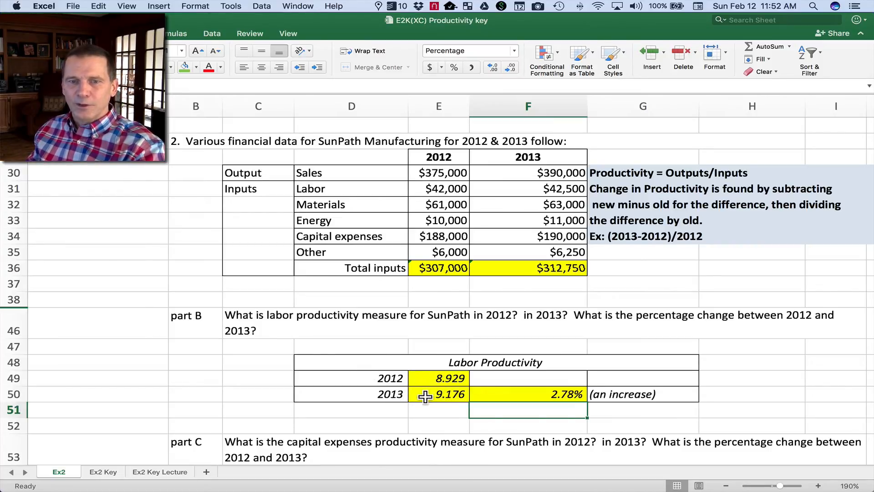
# Hide rows 46 to 51, which hold the part B question and the Labor Productivity table.
pyautogui.scroll(-5, 318, 392)
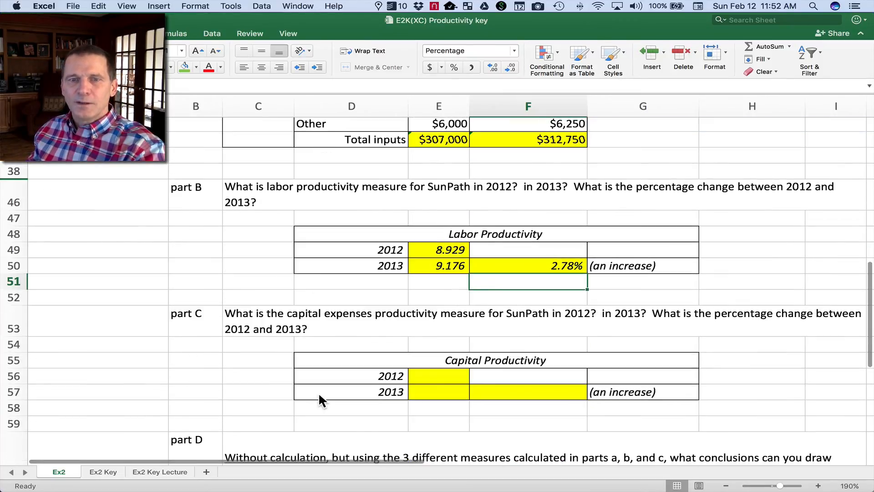
pyautogui.scroll(-1, 318, 392)
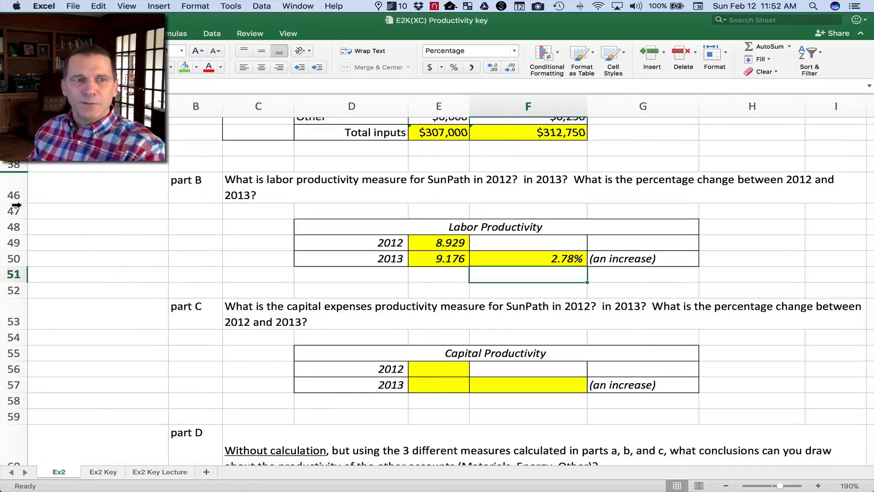
pyautogui.moveTo(16, 206); pyautogui.dragTo(4, 290)
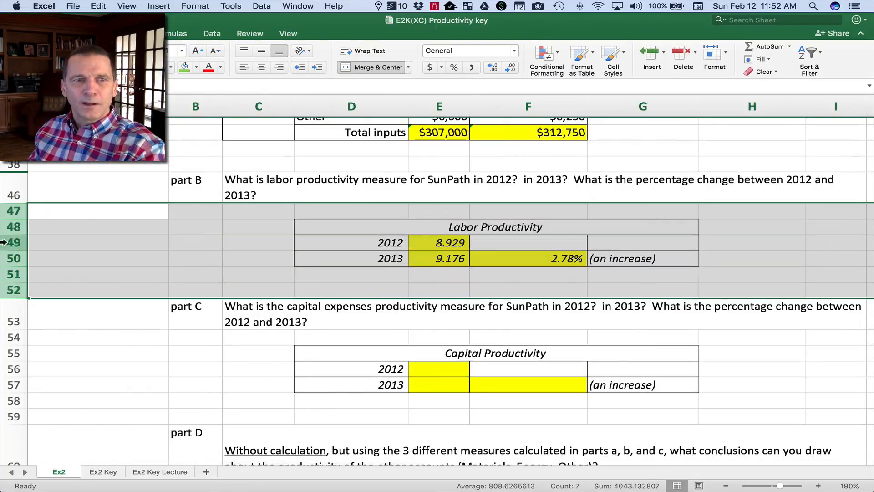
pyautogui.click(4, 188)
pyautogui.moveTo(5, 188); pyautogui.dragTo(7, 276)
pyautogui.rightClick(7, 246)
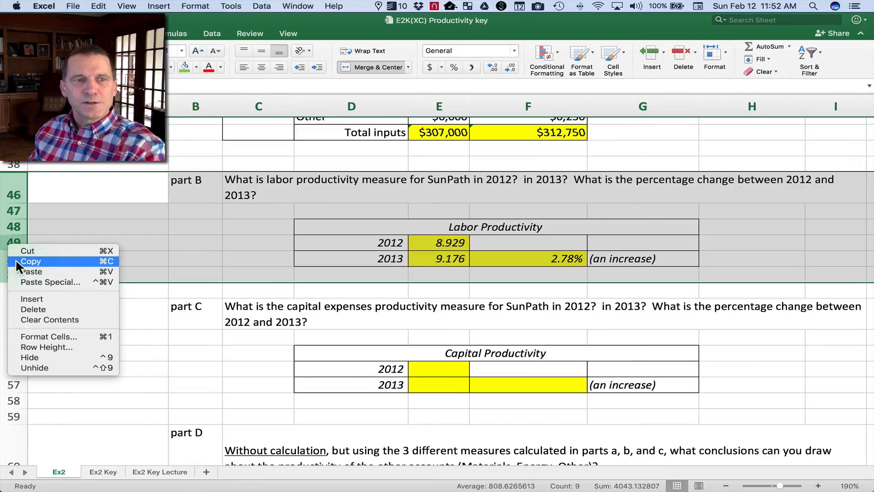
pyautogui.click(40, 357)
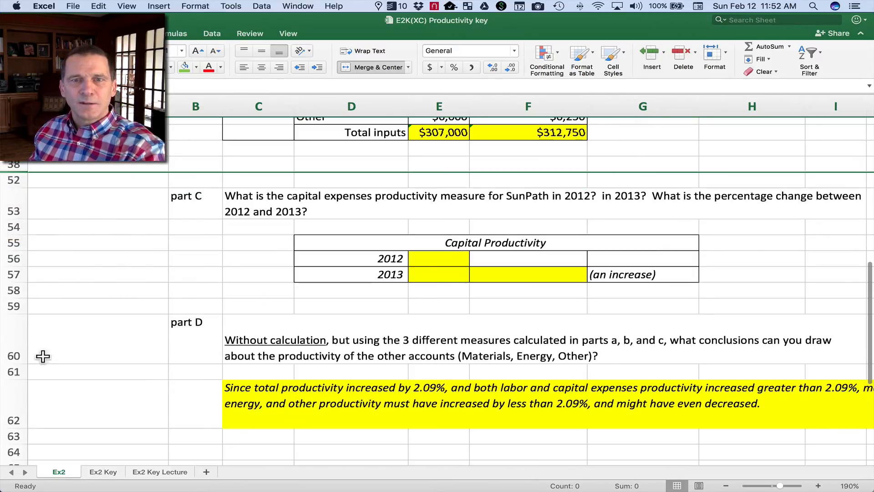
# Calculate the 2012 capital productivity in E56 as sales divided by capital expenses, =E30/E34.
pyautogui.scroll(5, 227, 272)
pyautogui.scroll(2, 226, 268)
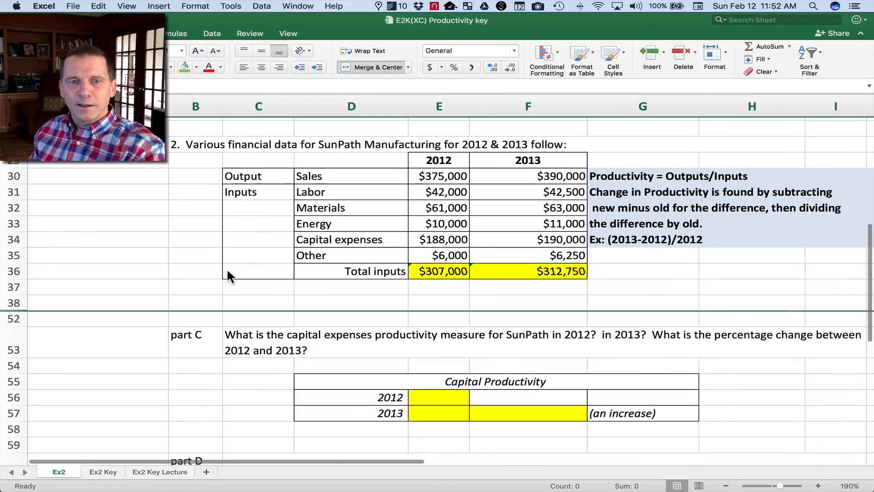
pyautogui.click(444, 397)
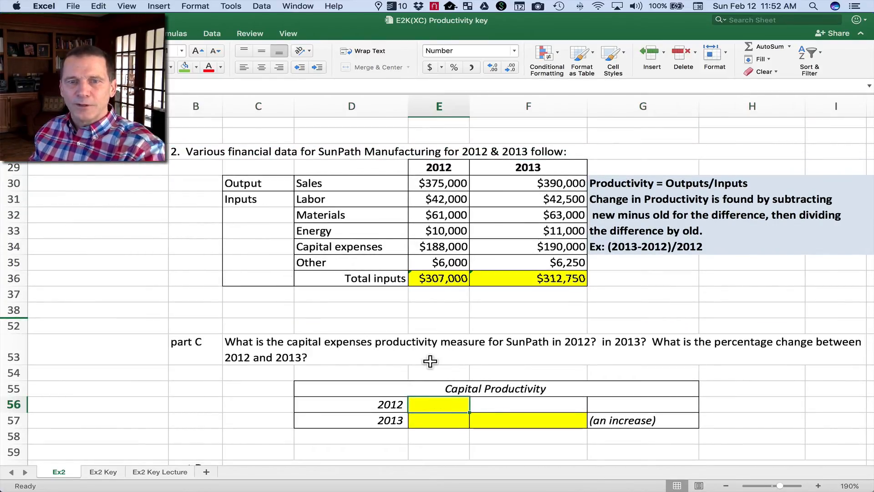
pyautogui.write('=')
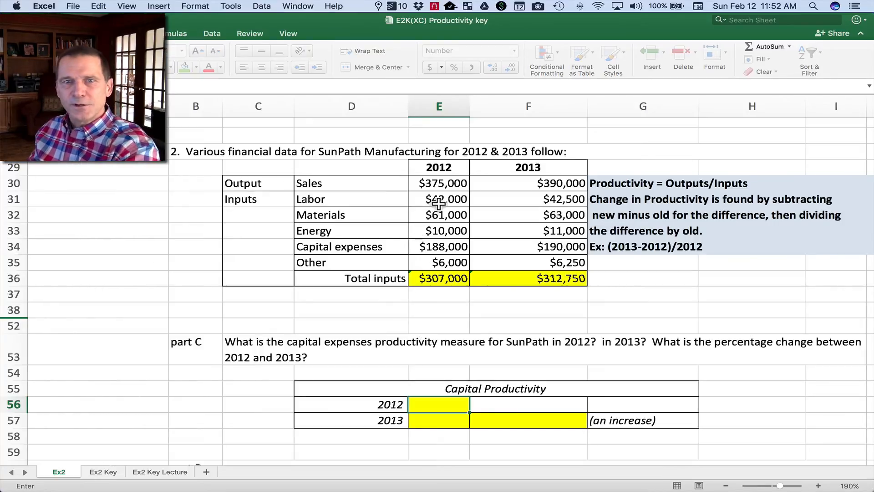
pyautogui.click(439, 183)
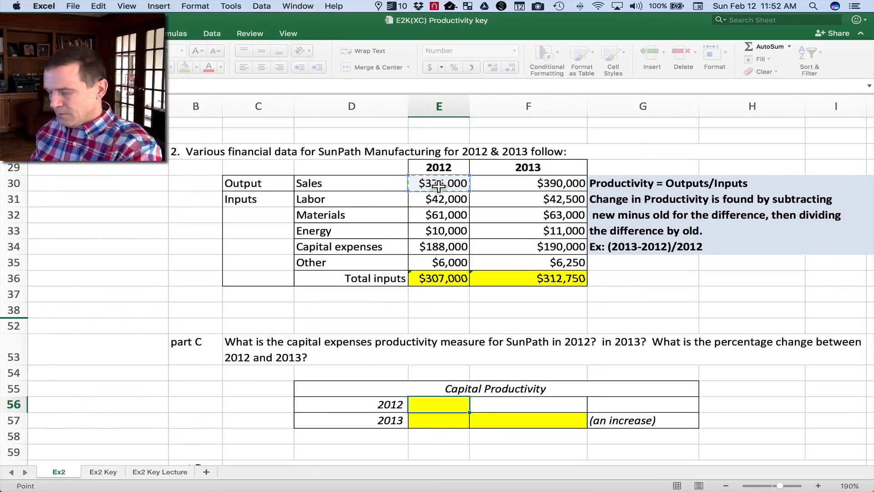
pyautogui.write('/')
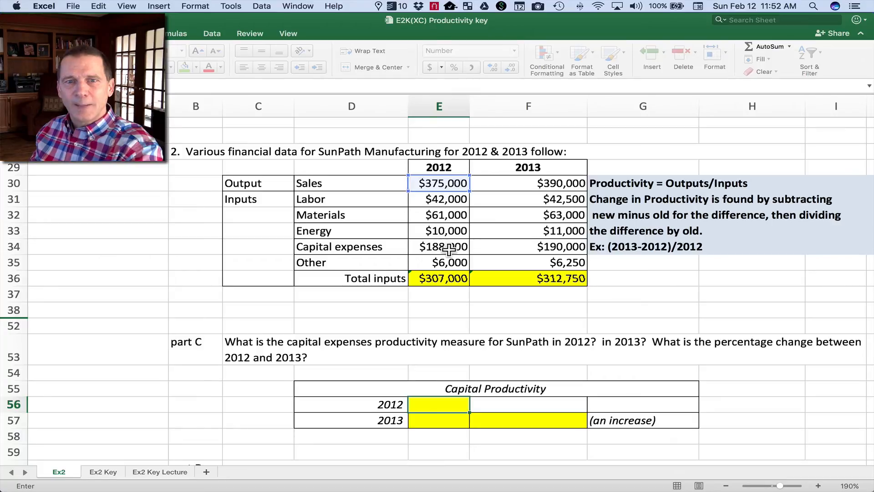
pyautogui.click(448, 248)
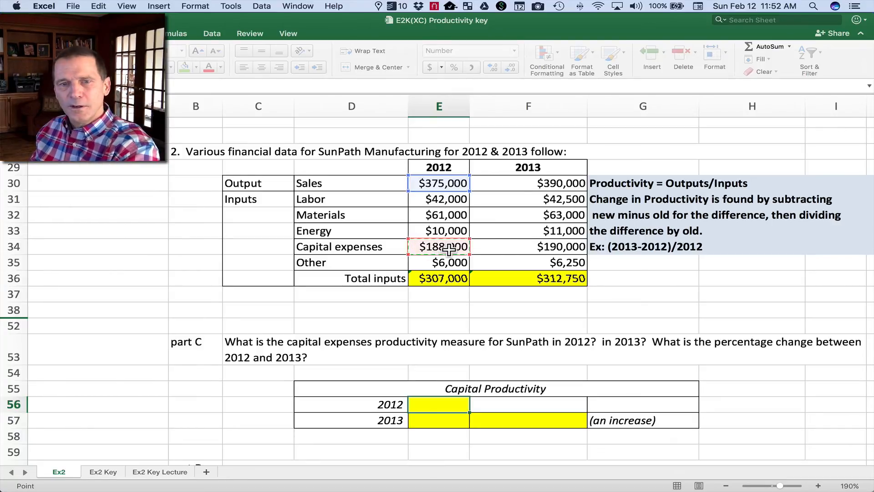
pyautogui.press('Return')
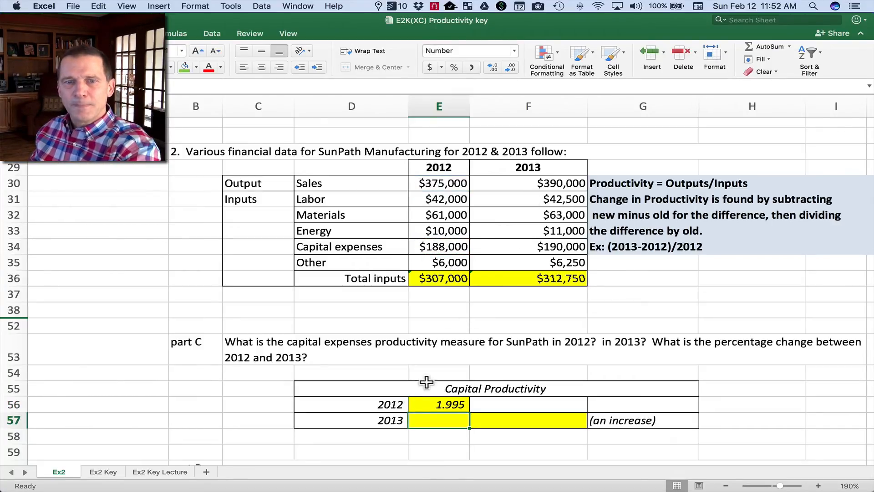
# Calculate the 2013 capital productivity in E57 as sales divided by capital expenses, =F30/F34.
pyautogui.write('=')
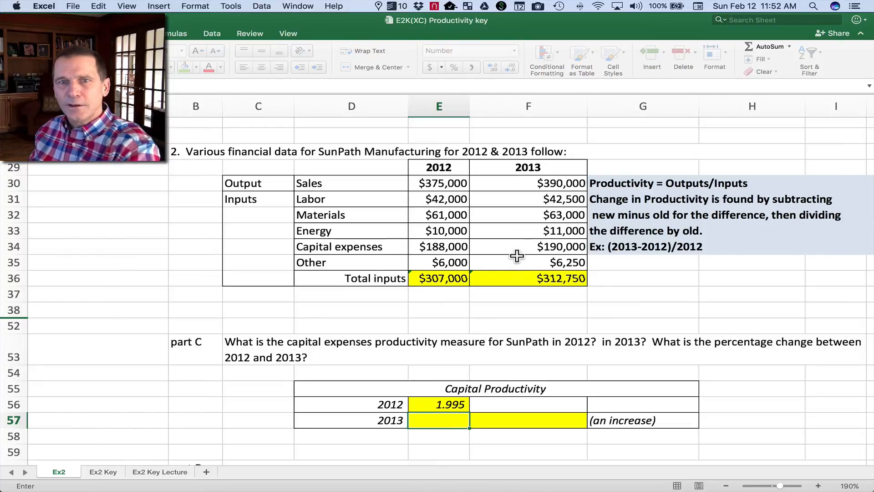
pyautogui.click(530, 185)
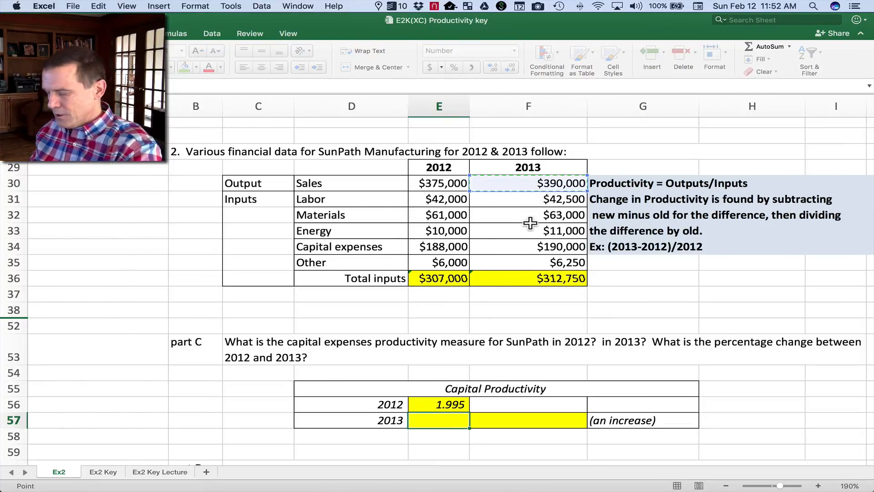
pyautogui.click(526, 246)
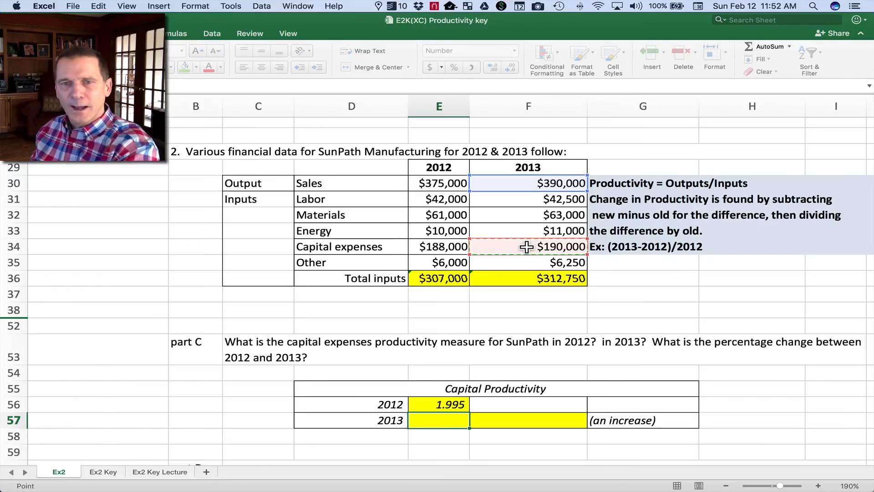
pyautogui.press('Return')
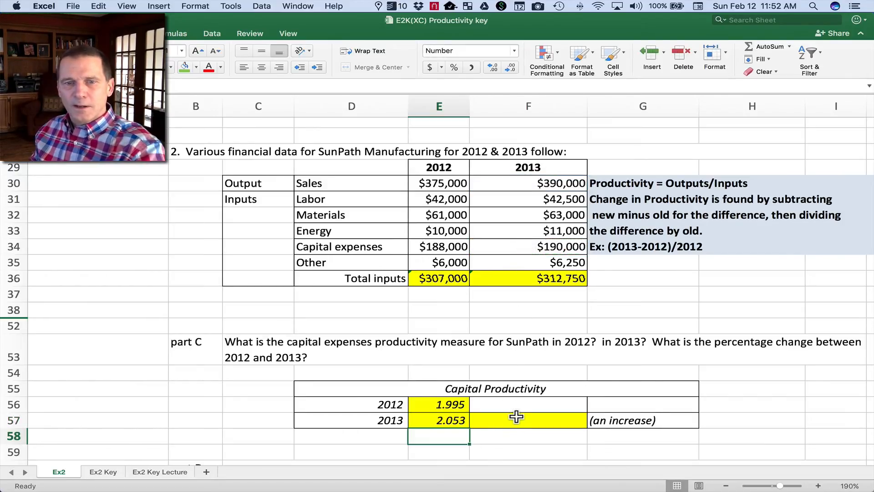
# Calculate the capital productivity percentage change in F57 with the formula =(E57-E56)/E56.
pyautogui.click(518, 420)
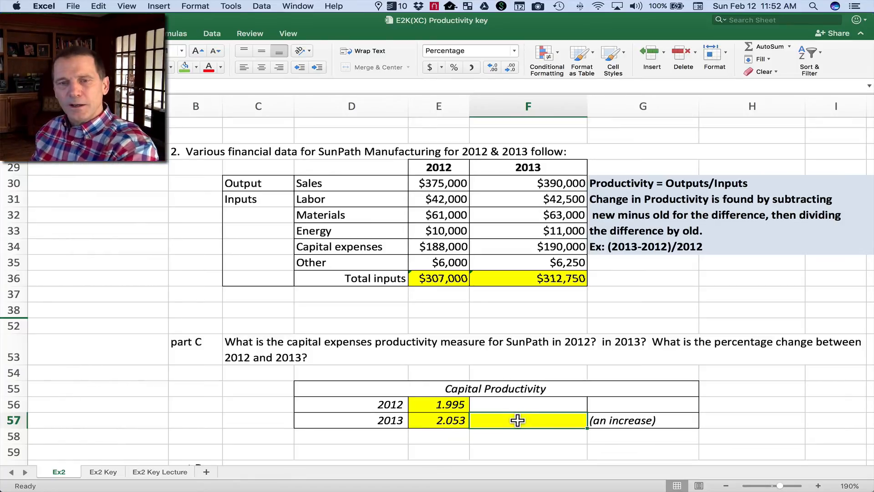
pyautogui.write('=')
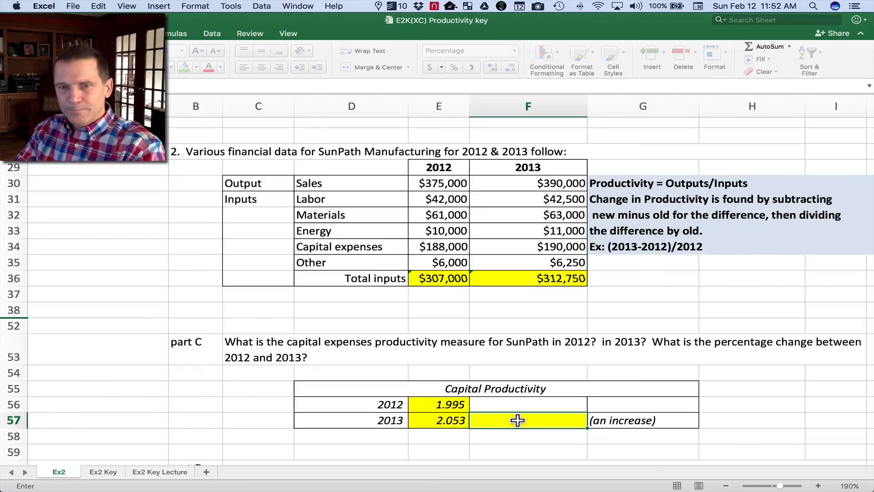
pyautogui.click(457, 419)
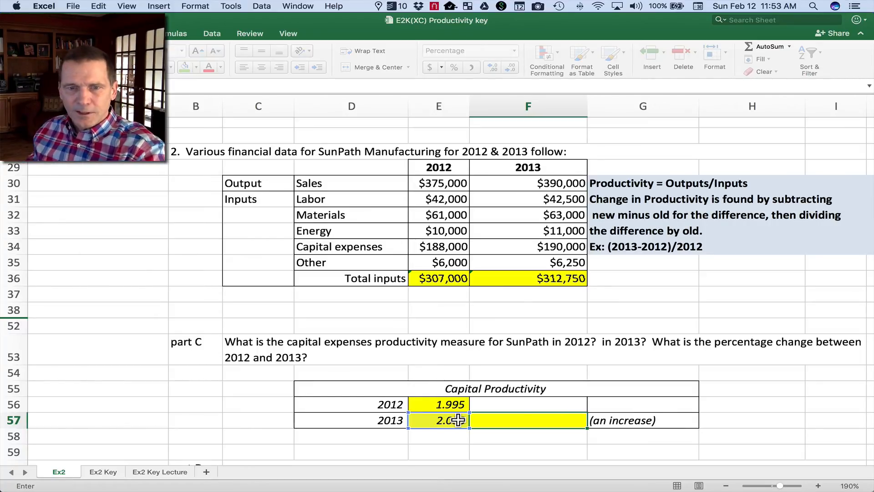
pyautogui.click(452, 404)
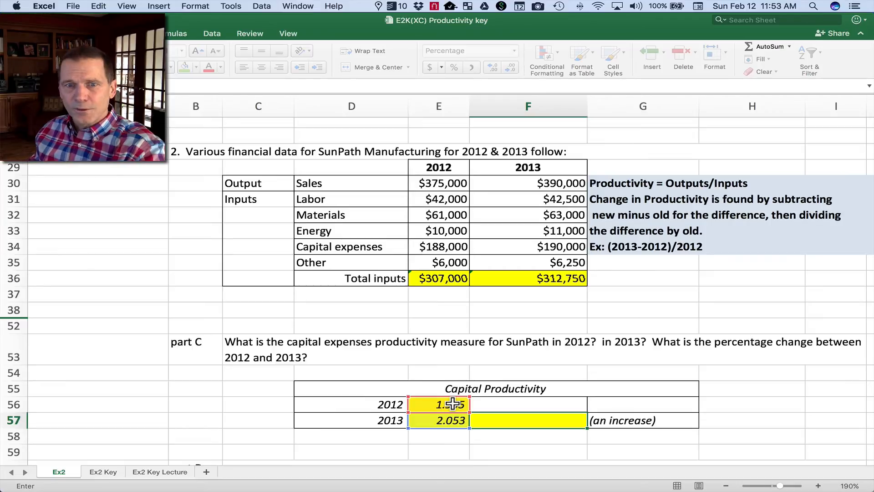
pyautogui.click(453, 403)
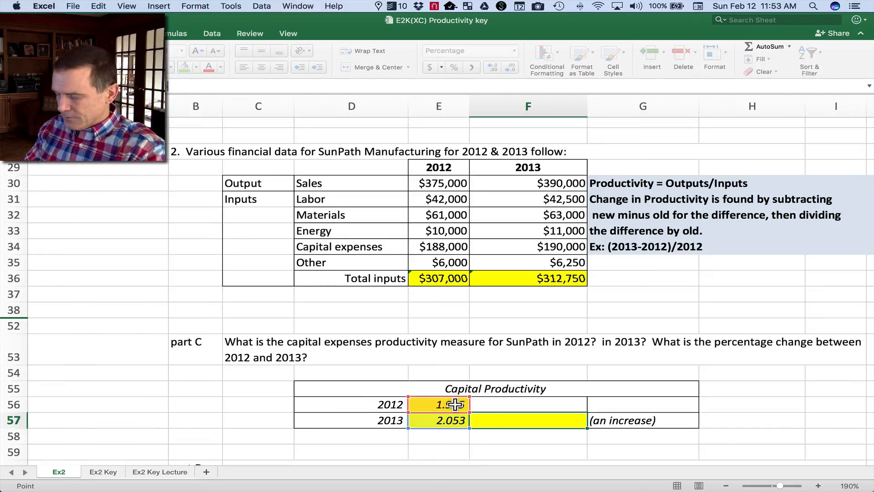
pyautogui.press('Return')
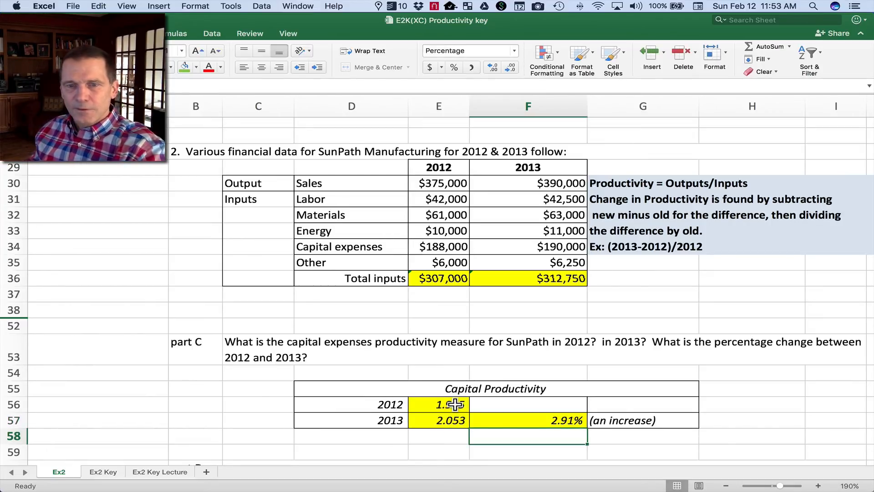
# Read the part D question and its highlighted answer below the Capital Productivity table.
pyautogui.scroll(-3, 519, 414)
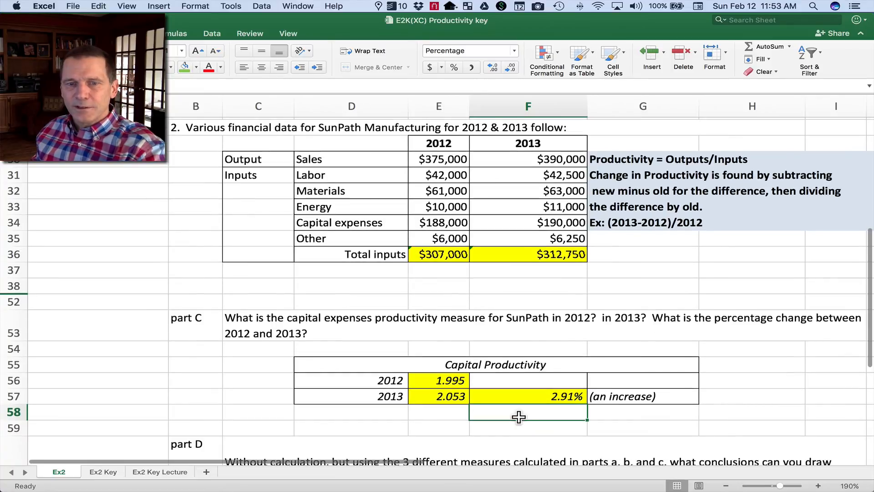
pyautogui.scroll(-6, 518, 414)
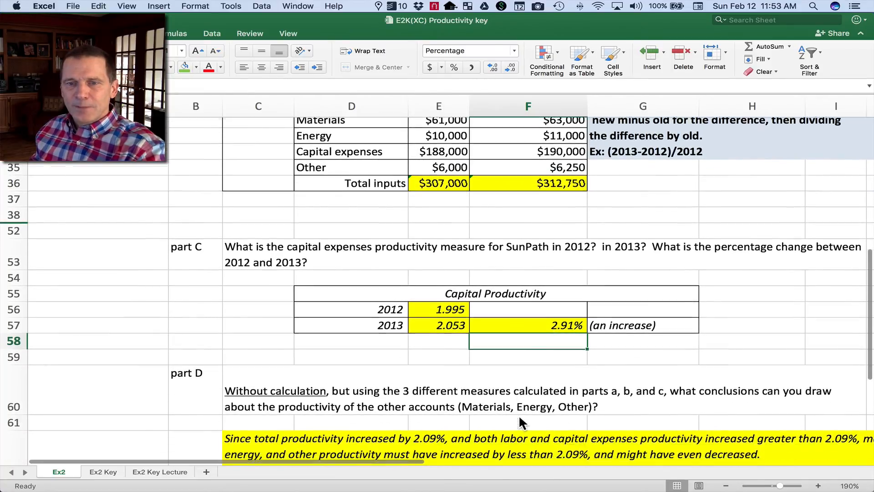
pyautogui.scroll(-1, 517, 414)
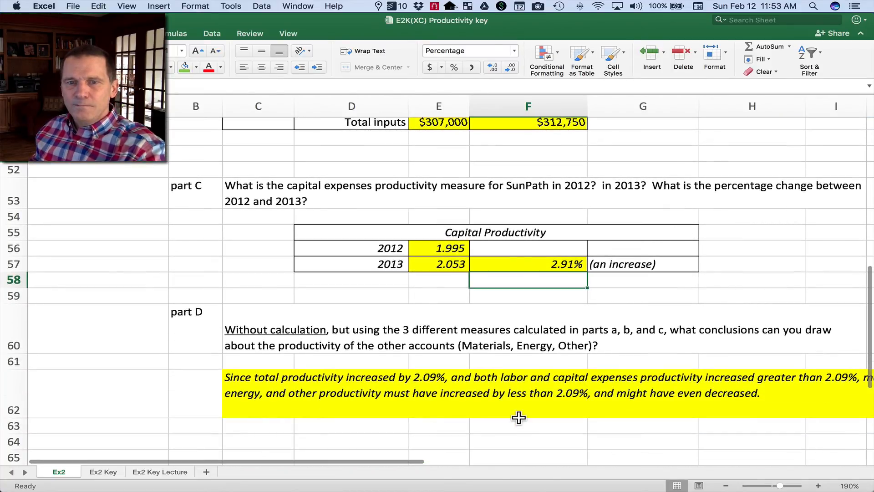
pyautogui.scroll(3, 518, 414)
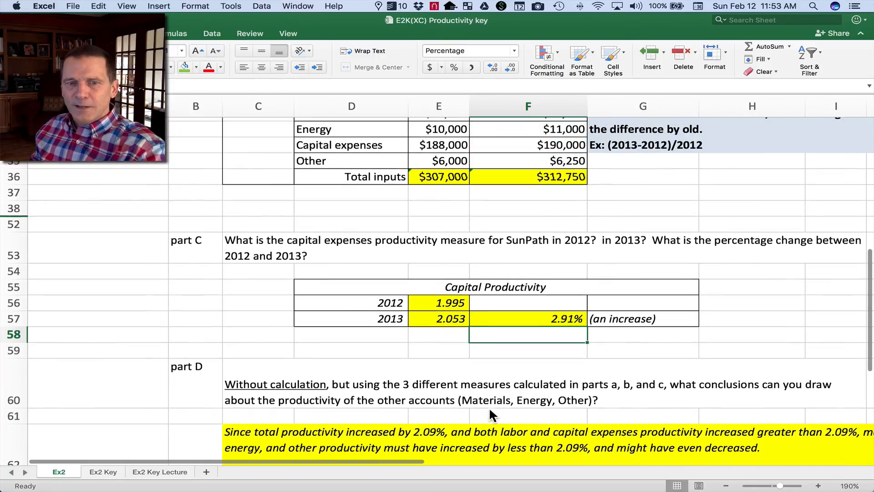
pyautogui.scroll(2, 489, 406)
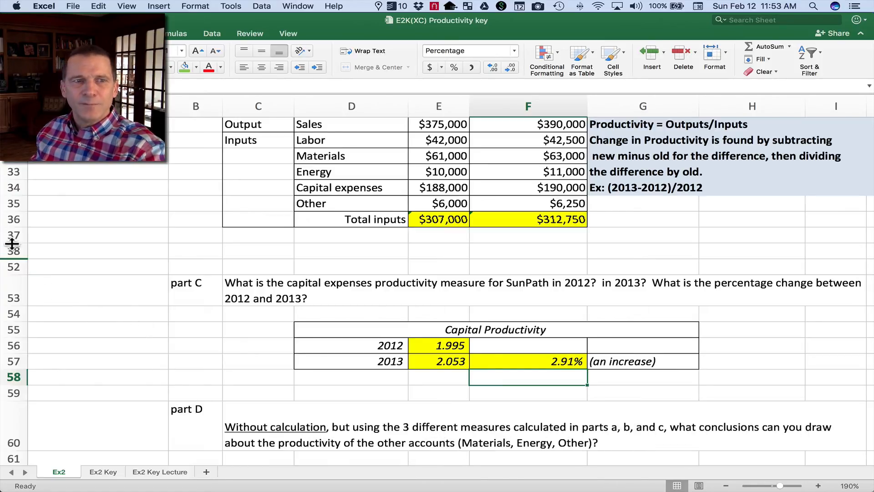
# Hide rows 37 to 53, including the part C question.
pyautogui.moveTo(14, 234); pyautogui.dragTo(5, 297)
pyautogui.rightClick(6, 297)
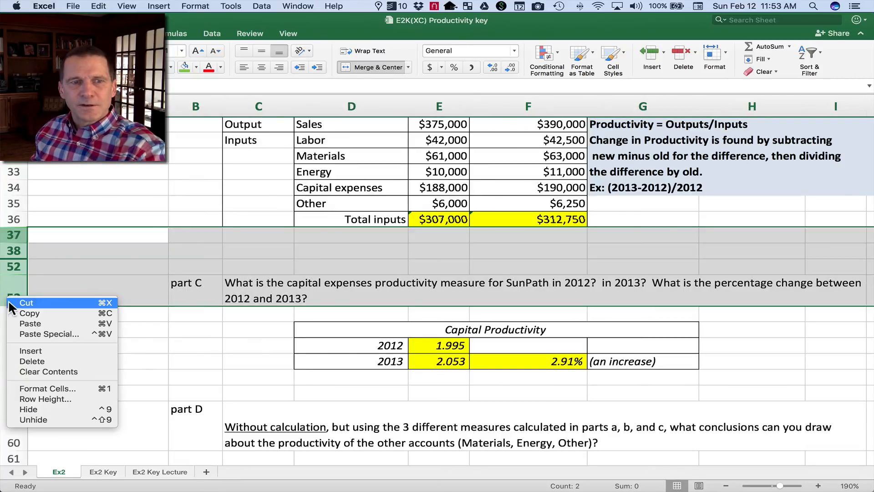
pyautogui.click(47, 408)
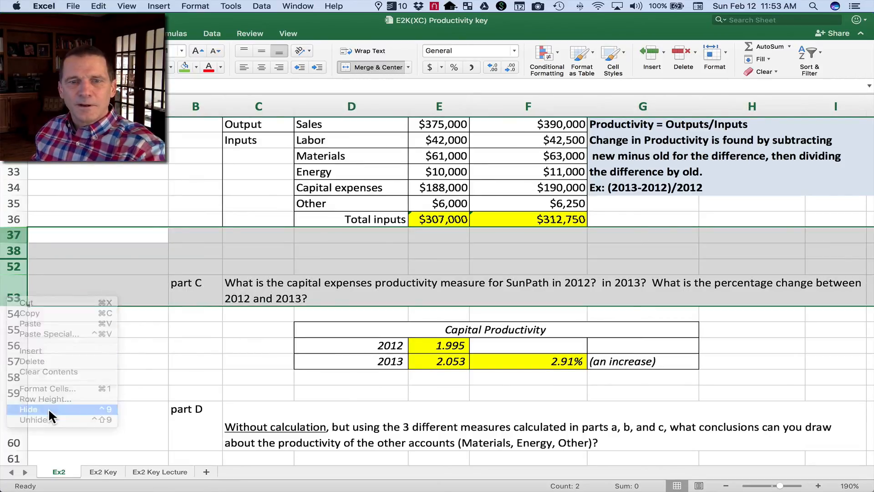
# Unhide all hidden rows within rows 33 to 55 to bring back the part A, B and C questions and tables.
pyautogui.scroll(10, 291, 360)
pyautogui.scroll(-5, 291, 360)
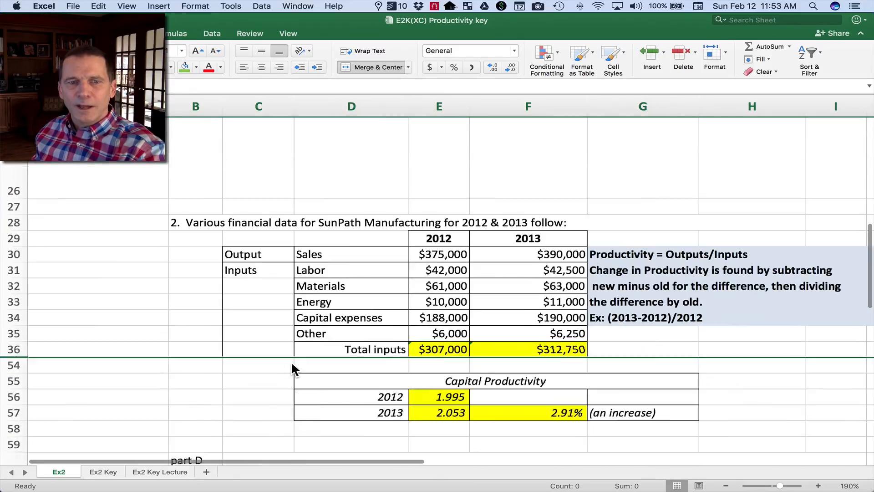
pyautogui.moveTo(10, 282)
pyautogui.mouseDown()
pyautogui.moveTo(6, 337)
pyautogui.moveTo(6, 296)
pyautogui.mouseUp()
pyautogui.click(7, 241)
pyautogui.moveTo(7, 240); pyautogui.dragTo(9, 338)
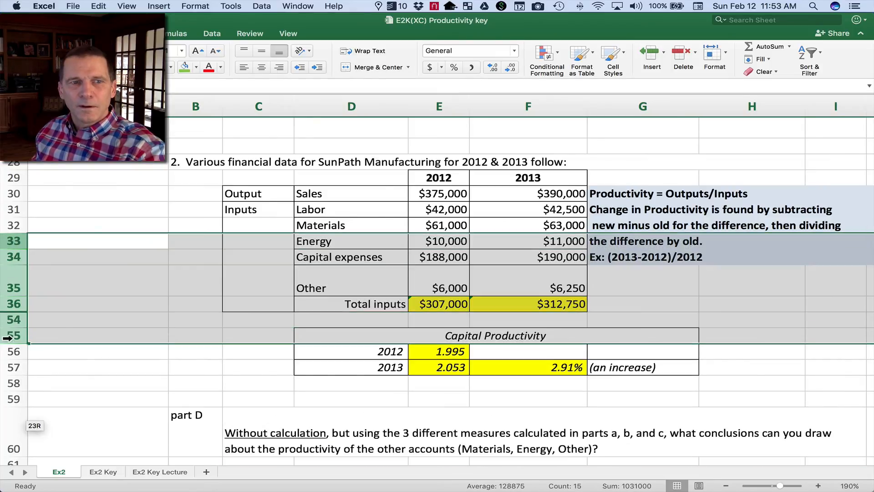
pyautogui.rightClick(10, 338)
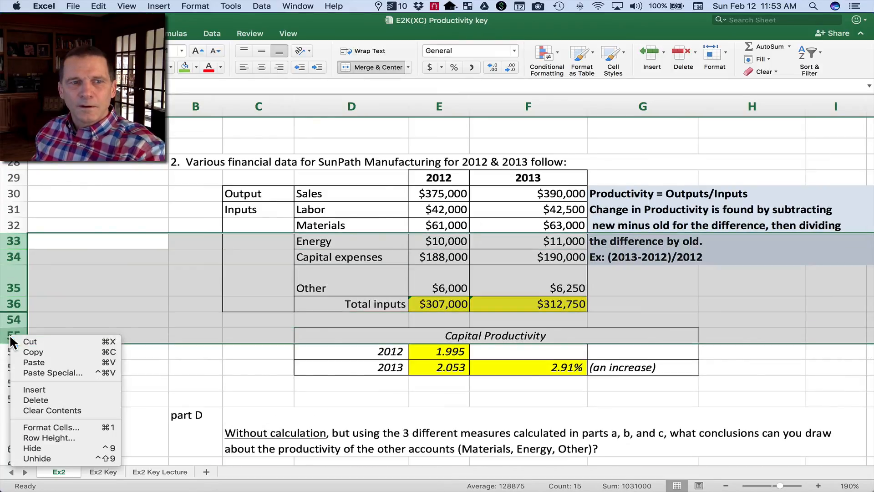
pyautogui.click(56, 459)
# Compare the percentage changes for total, labor and capital productivity in F43, F50 and F57 with the part D question.
pyautogui.scroll(-1, 251, 362)
pyautogui.scroll(-5, 264, 361)
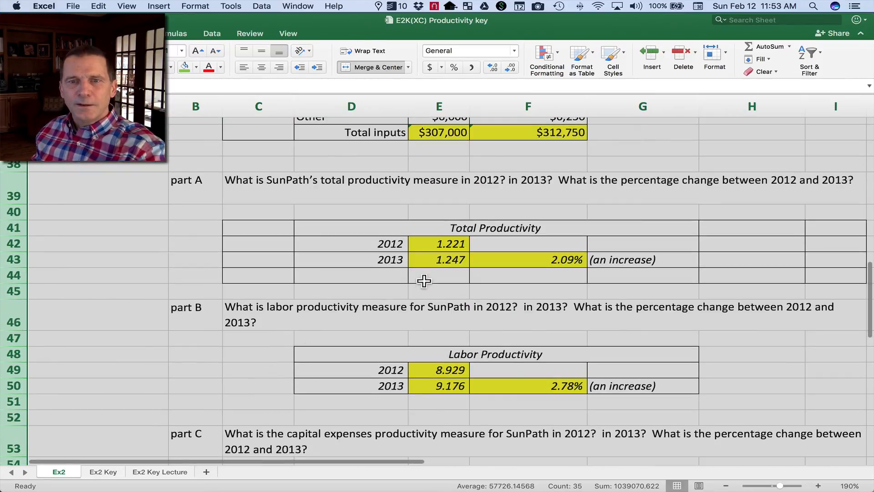
pyautogui.click(519, 257)
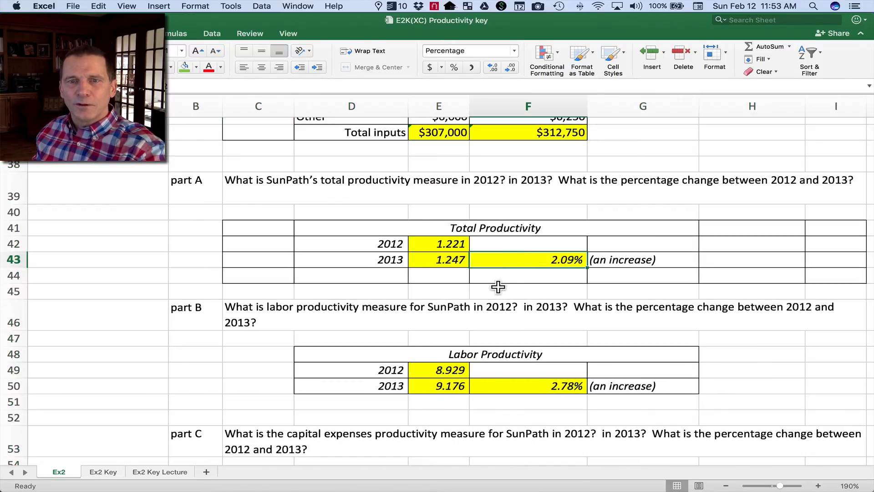
pyautogui.scroll(-5, 498, 286)
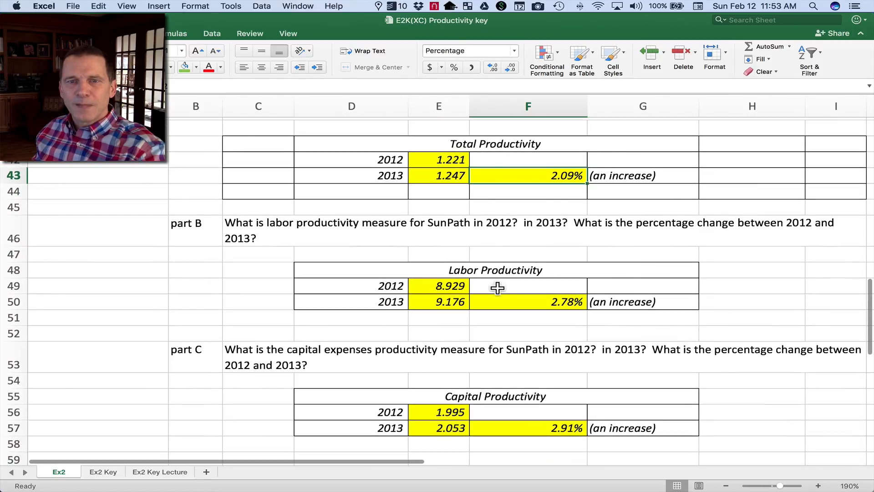
pyautogui.click(501, 300)
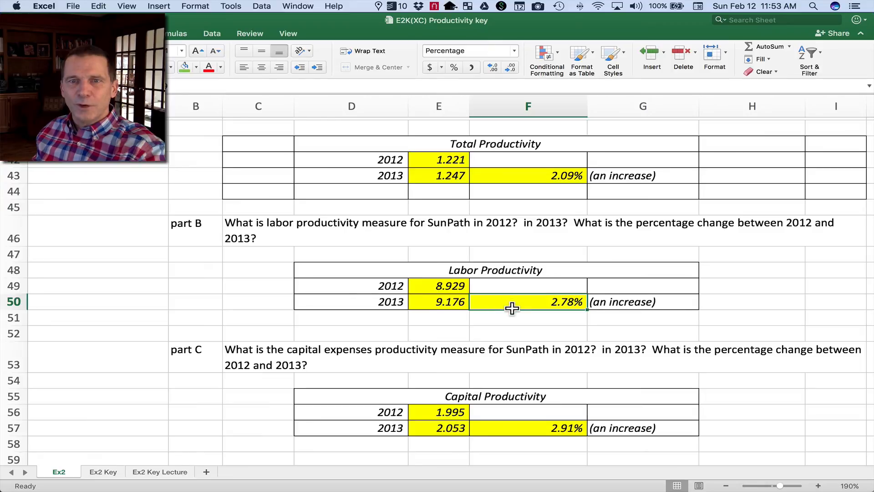
pyautogui.scroll(-1, 512, 305)
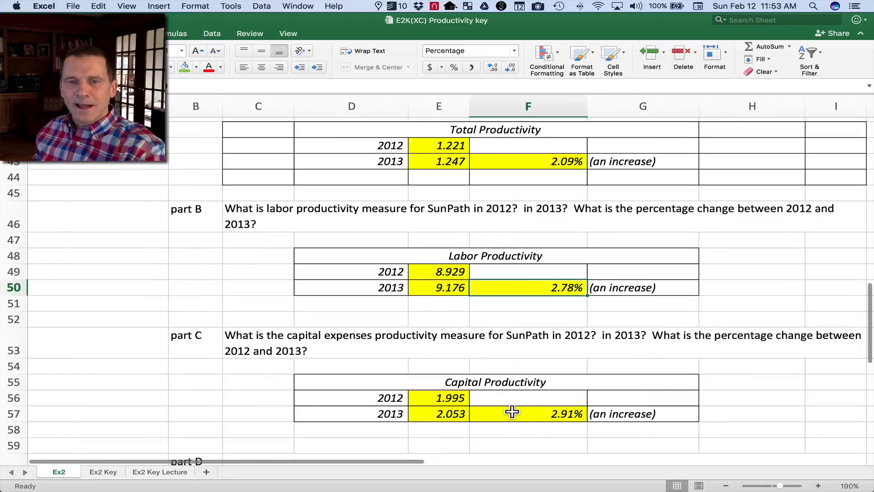
pyautogui.click(511, 412)
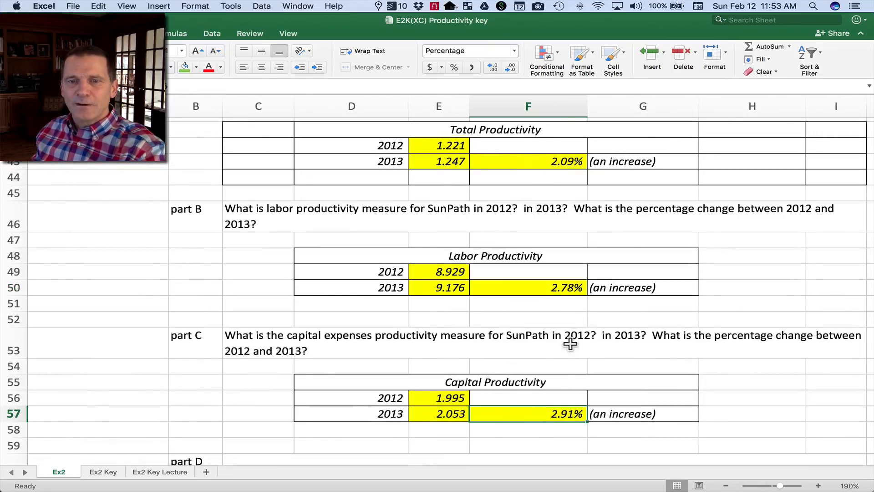
pyautogui.scroll(-4, 522, 413)
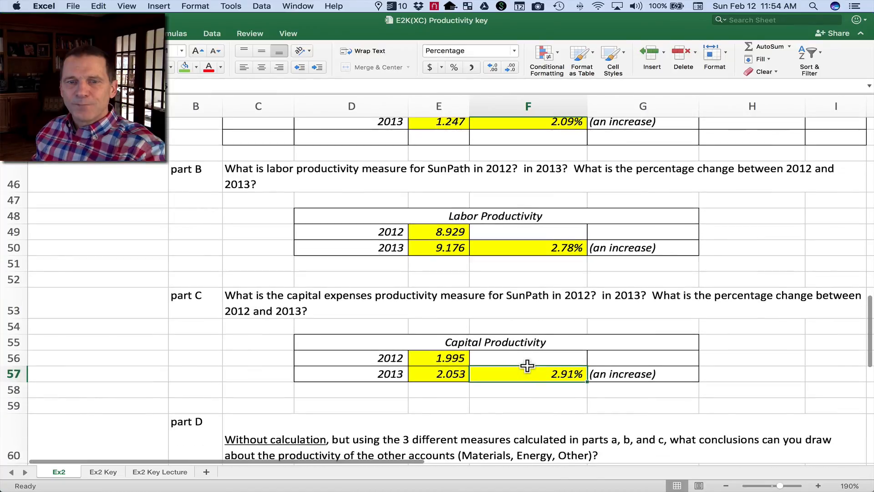
pyautogui.scroll(2, 382, 417)
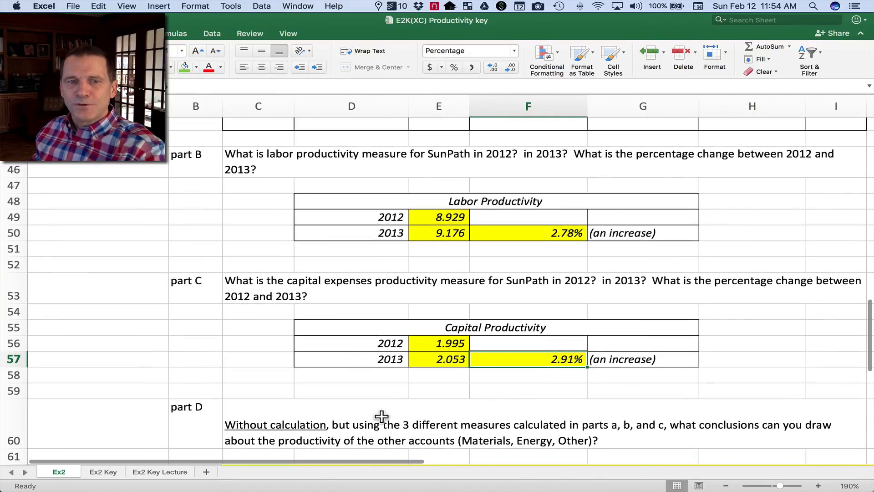
pyautogui.scroll(5, 465, 312)
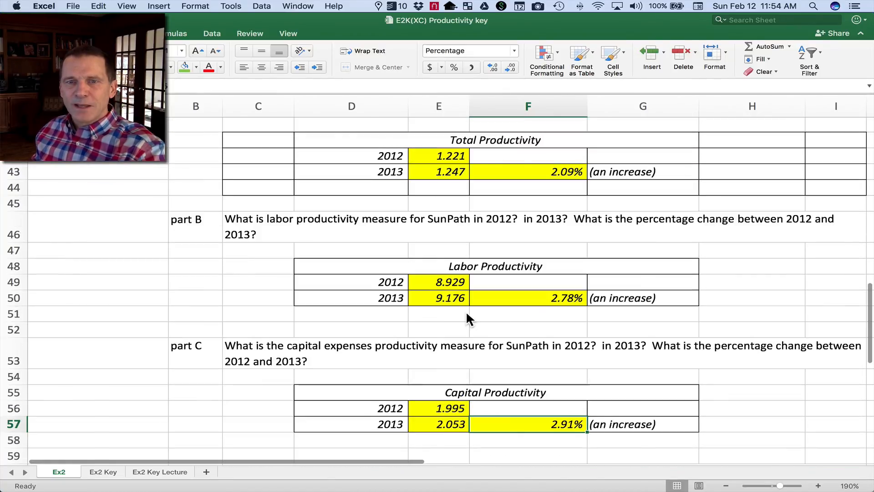
# Review the 2012 Materials, Energy and Other inputs in E32, E33 and E35, and return to the part D question.
pyautogui.scroll(12, 466, 312)
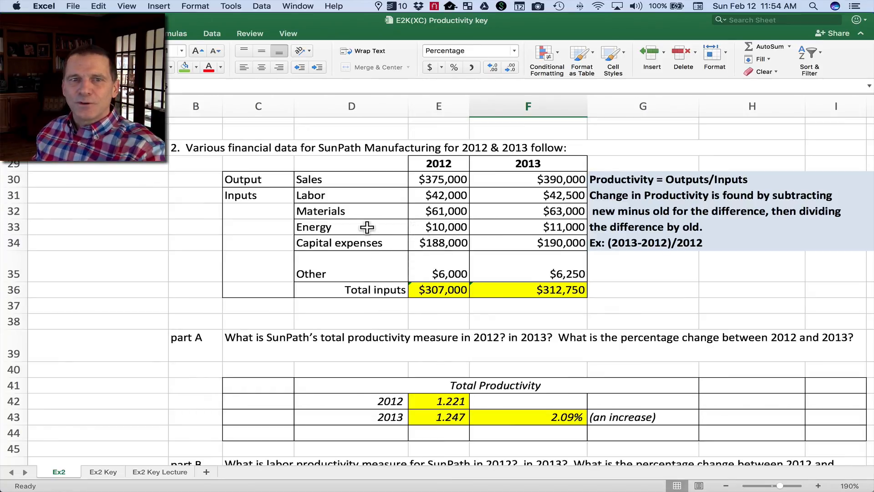
pyautogui.click(438, 211)
pyautogui.click(439, 227)
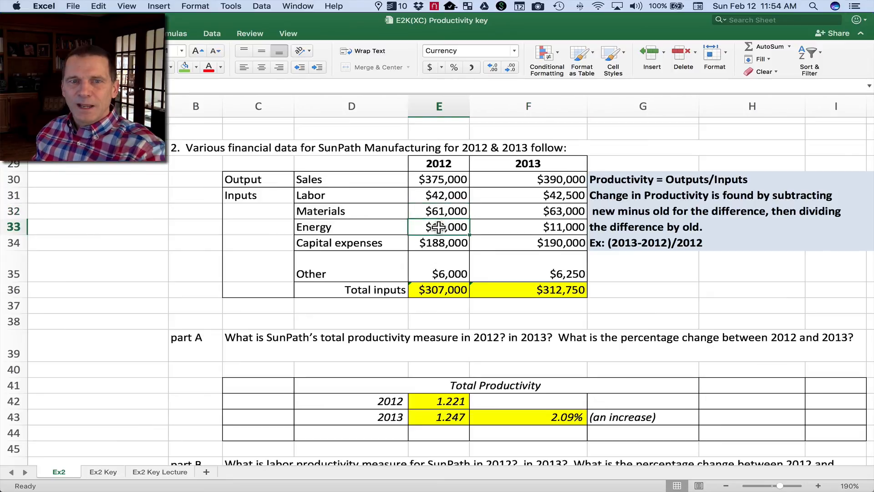
pyautogui.click(446, 266)
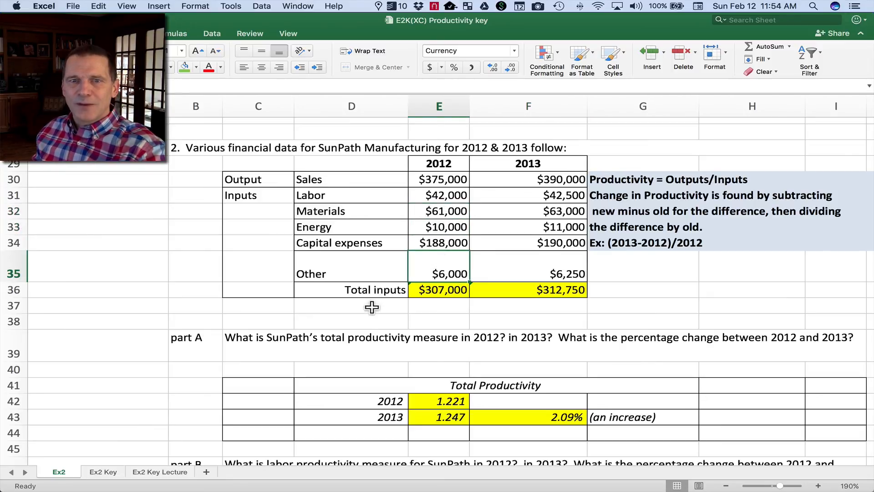
pyautogui.scroll(-5, 364, 313)
pyautogui.scroll(-8, 364, 314)
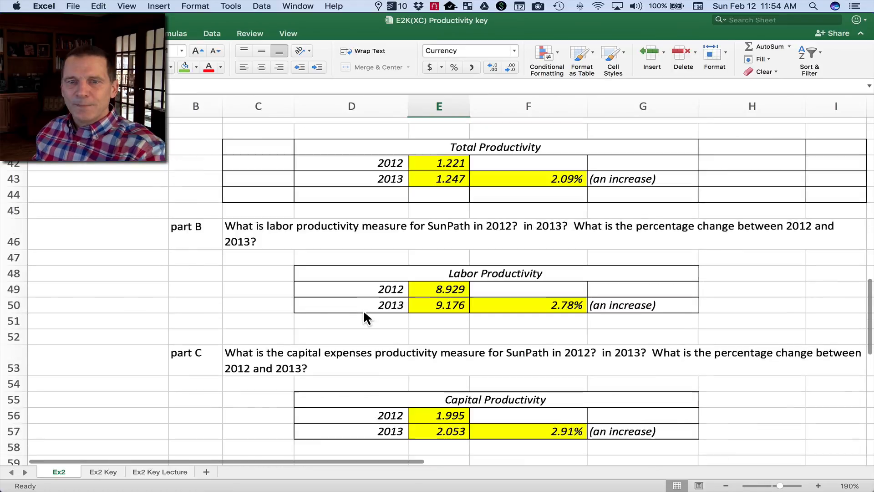
pyautogui.scroll(-1, 364, 314)
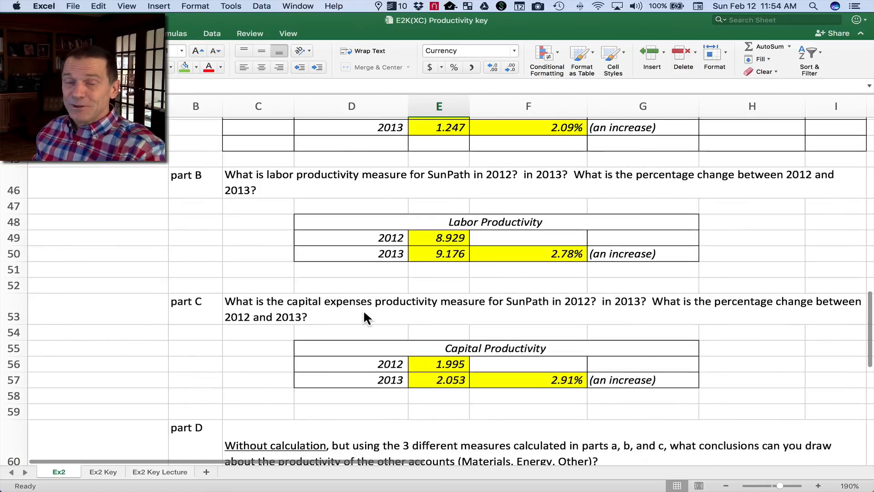
pyautogui.scroll(-3, 364, 312)
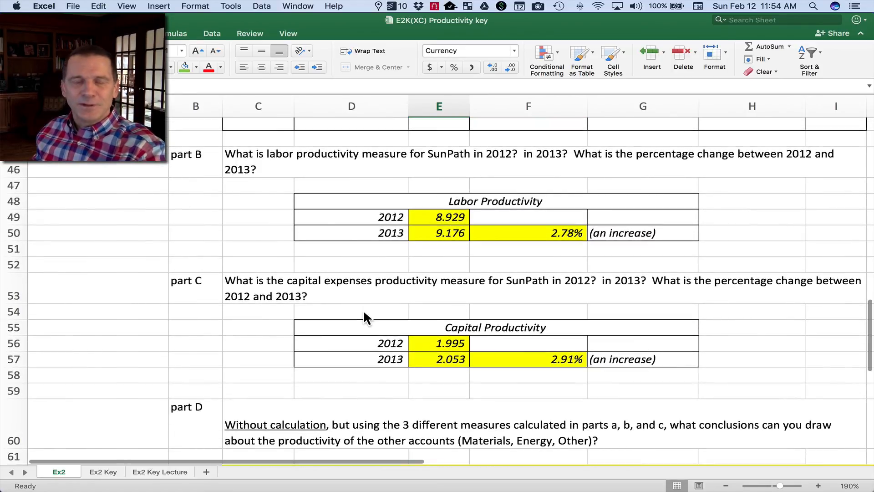
# Check the total, labor and capital percentage changes in F43, F50 and F57 again, and relate them to SunPath's 2012 and 2013 financial data.
pyautogui.scroll(8, 364, 313)
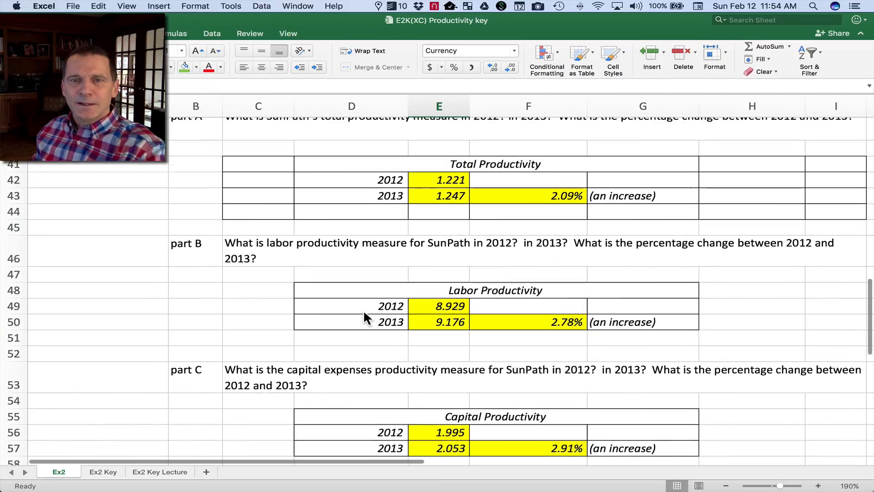
pyautogui.click(544, 193)
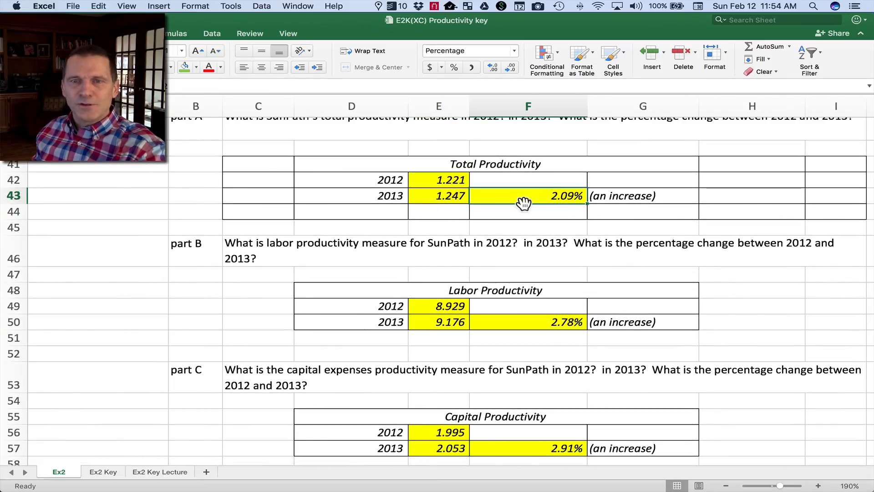
pyautogui.click(518, 322)
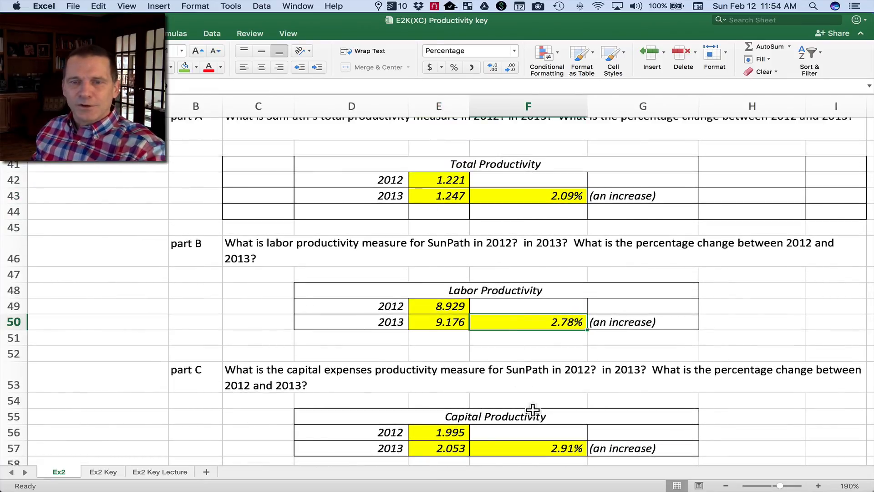
pyautogui.click(519, 448)
pyautogui.scroll(8, 521, 254)
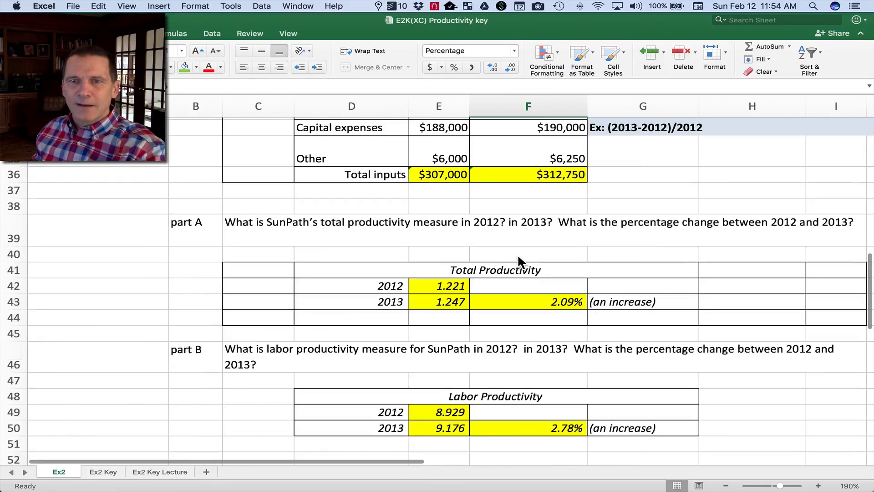
pyautogui.scroll(5, 517, 261)
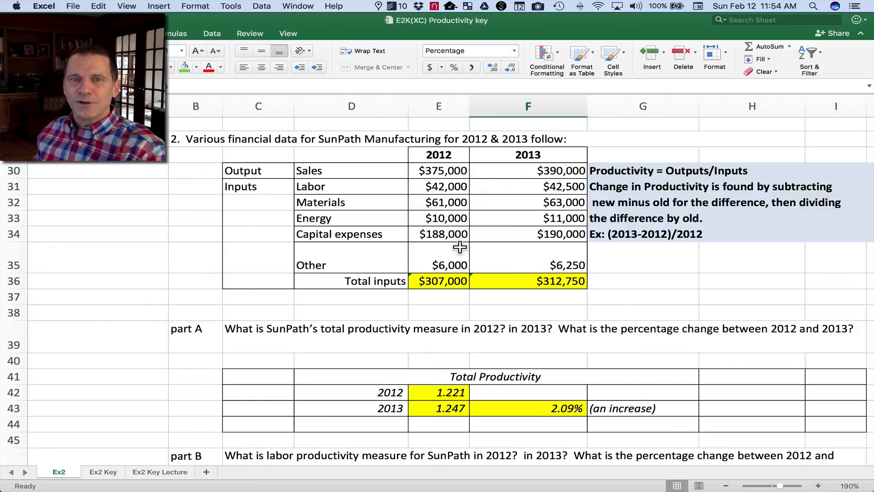
# Revisit the total productivity percentage change in F43 alongside the labor and capital productivity tables.
pyautogui.scroll(-4, 460, 247)
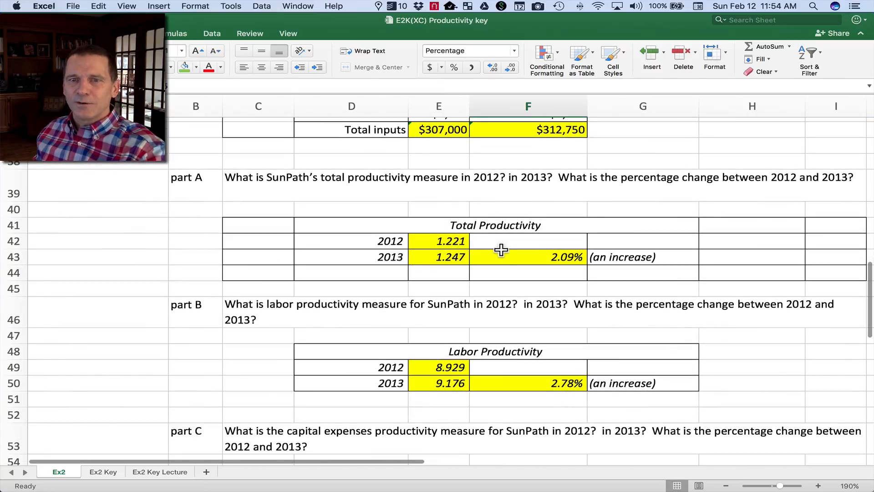
pyautogui.scroll(-3, 501, 249)
pyautogui.click(513, 170)
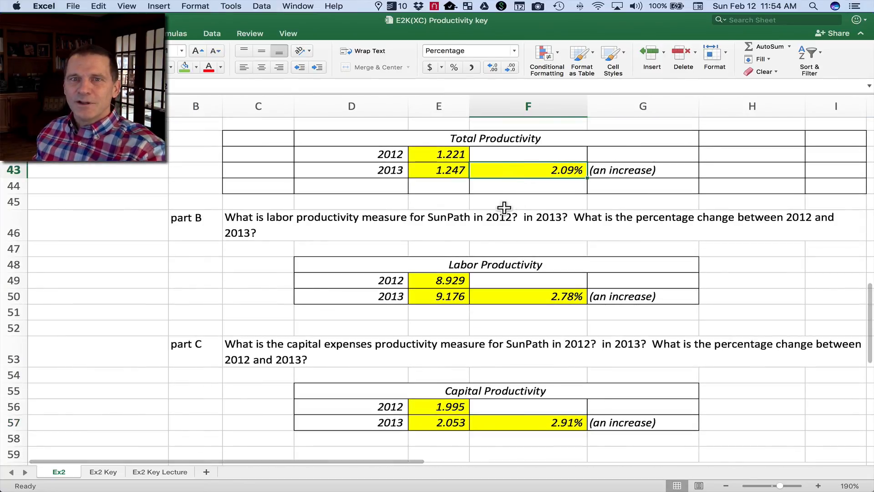
pyautogui.scroll(8, 506, 219)
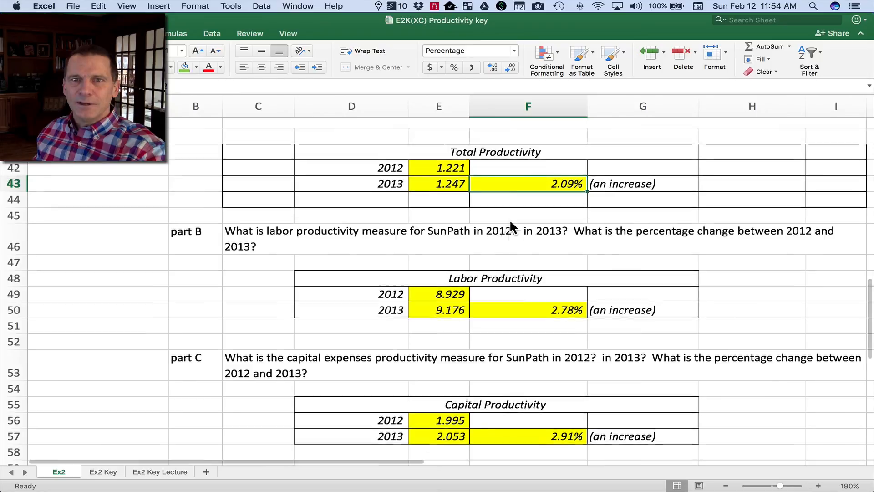
pyautogui.scroll(-10, 471, 317)
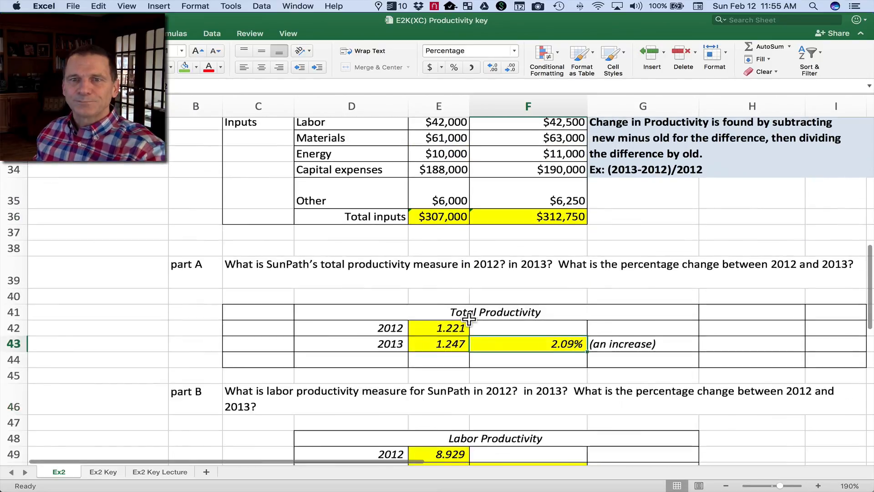
# Return to the Smarmy Sales exercise at the start of the Ex2 sheet and select cell A6.
pyautogui.scroll(5, 470, 320)
pyautogui.scroll(12, 472, 324)
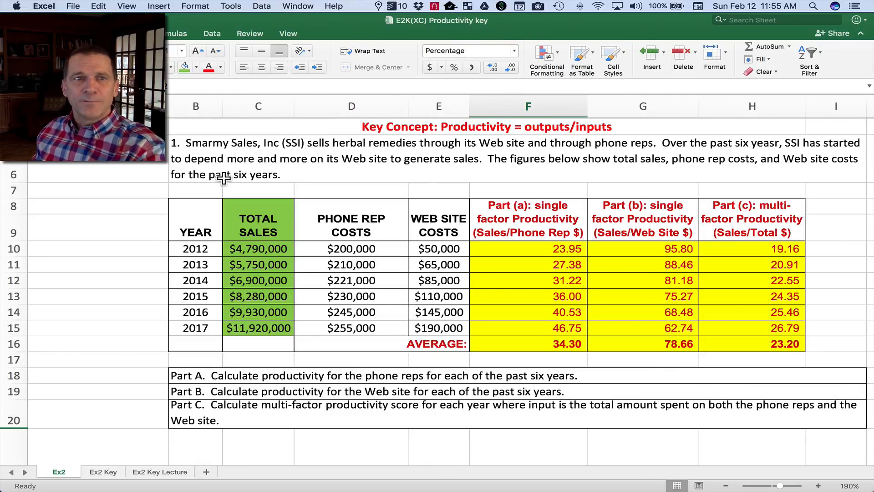
pyautogui.click(118, 167)
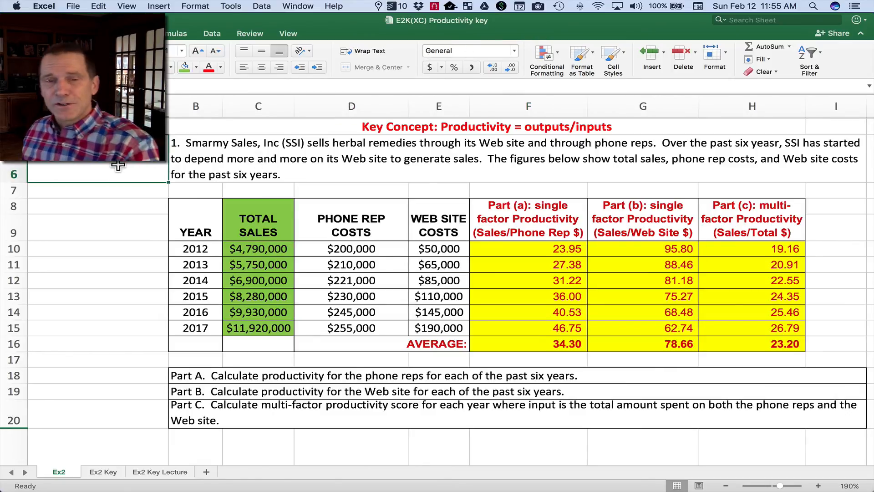